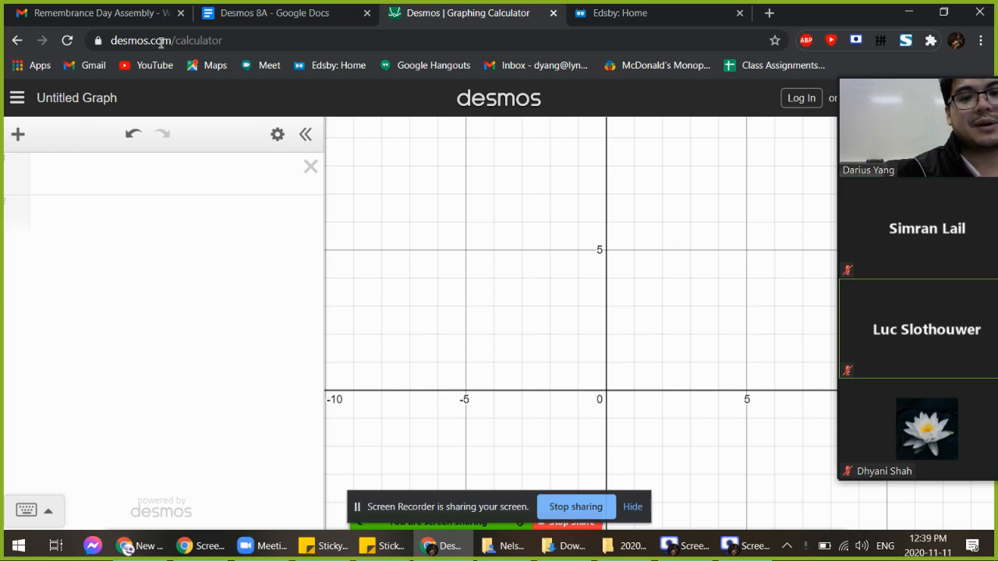
Zoom the page to 90% and shift the blank graph so its origin sits up and left
click(138, 195)
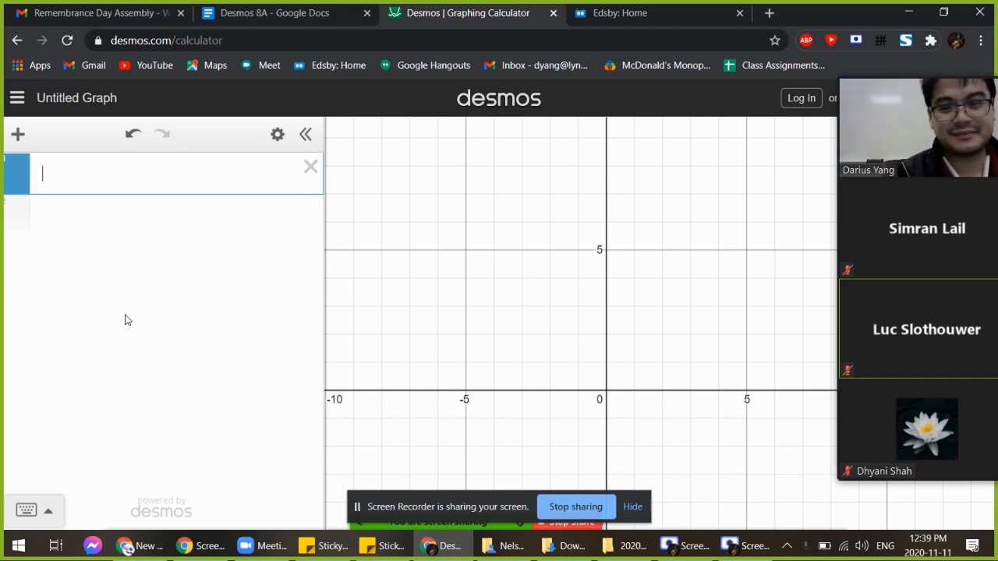
key(ctrl+minus)
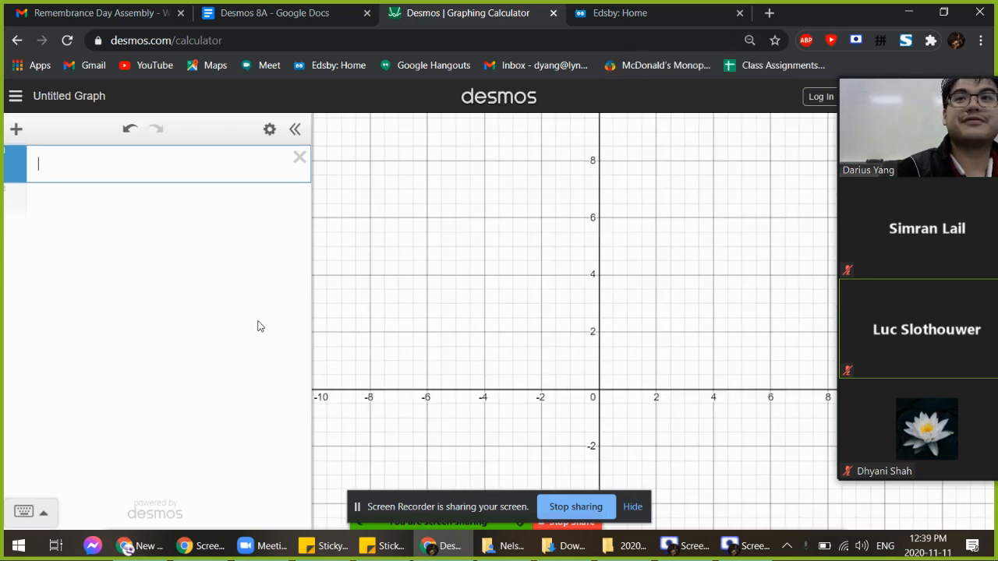
drag(528, 390, 461, 289)
drag(907, 262, 988, 244)
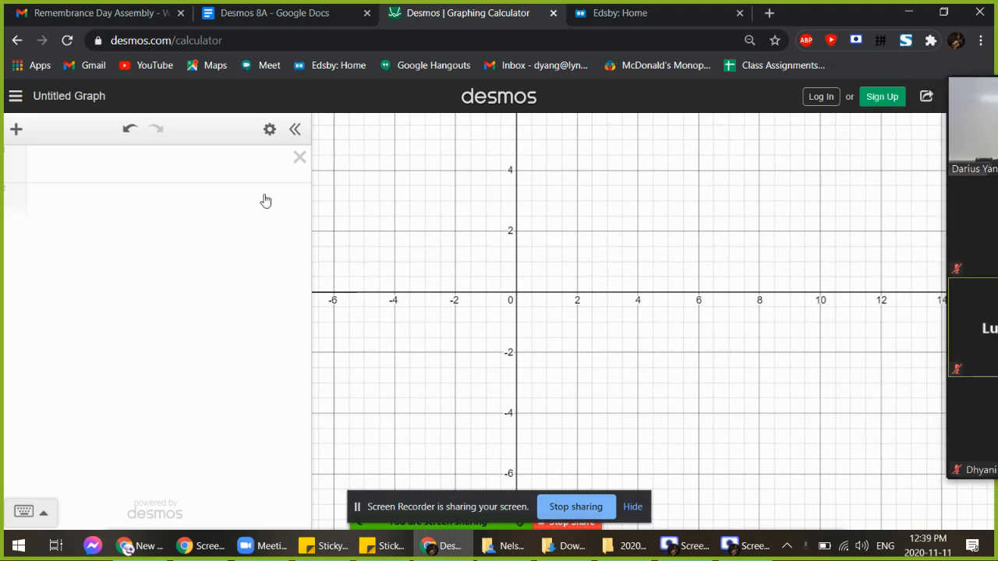
click(635, 507)
click(137, 166)
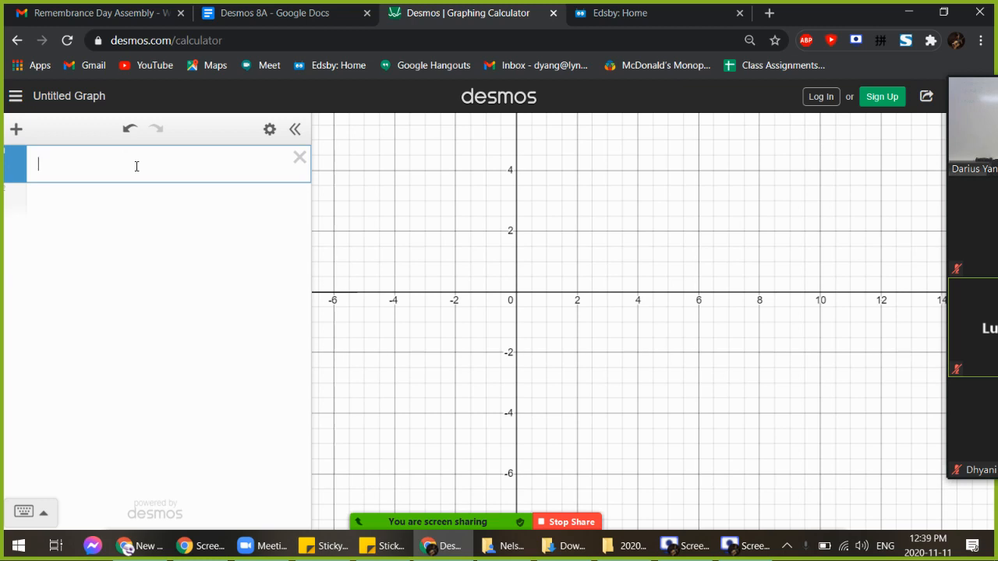
Graph the line y = x and add an empty second equation row below it
text(y=x)
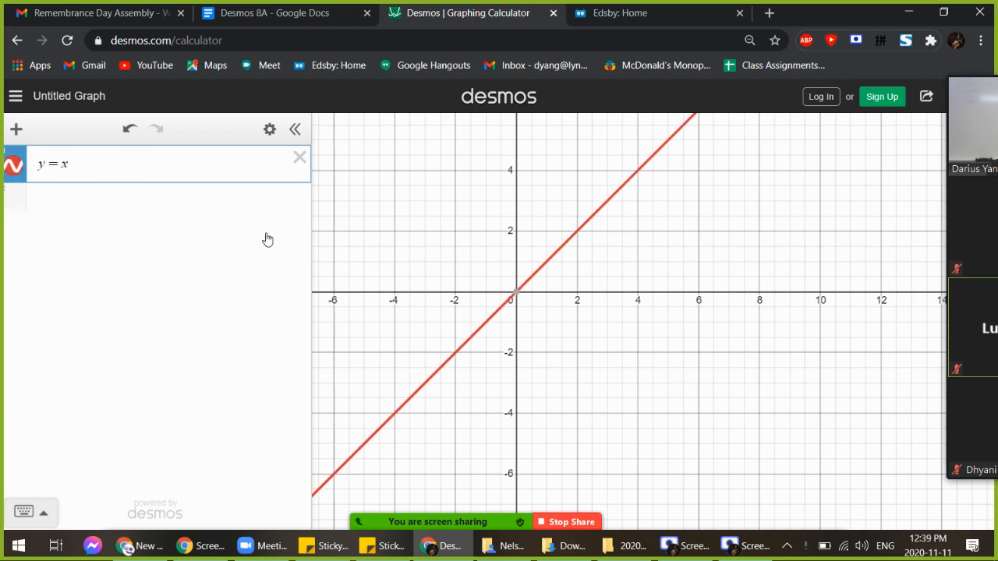
drag(408, 223, 436, 244)
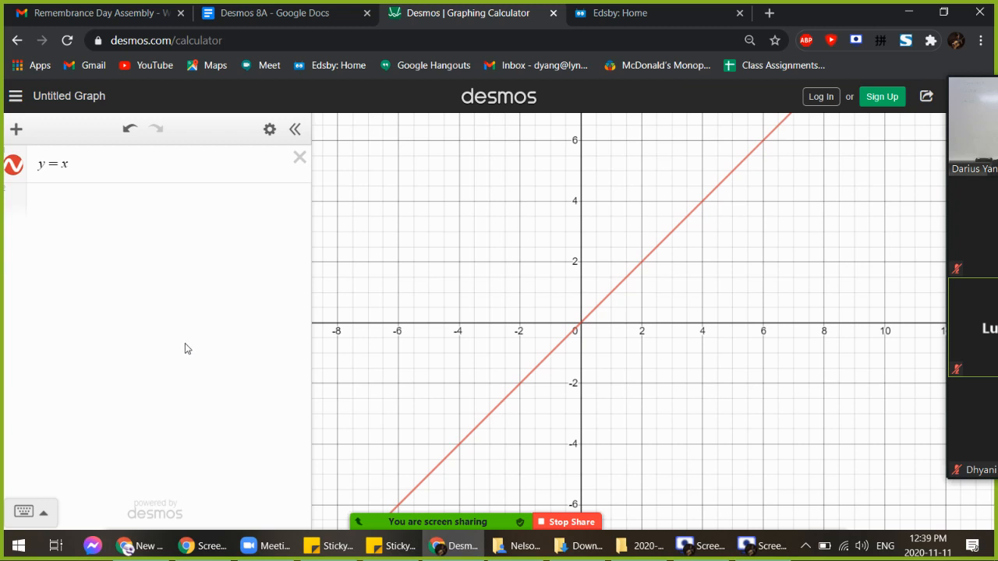
click(144, 172)
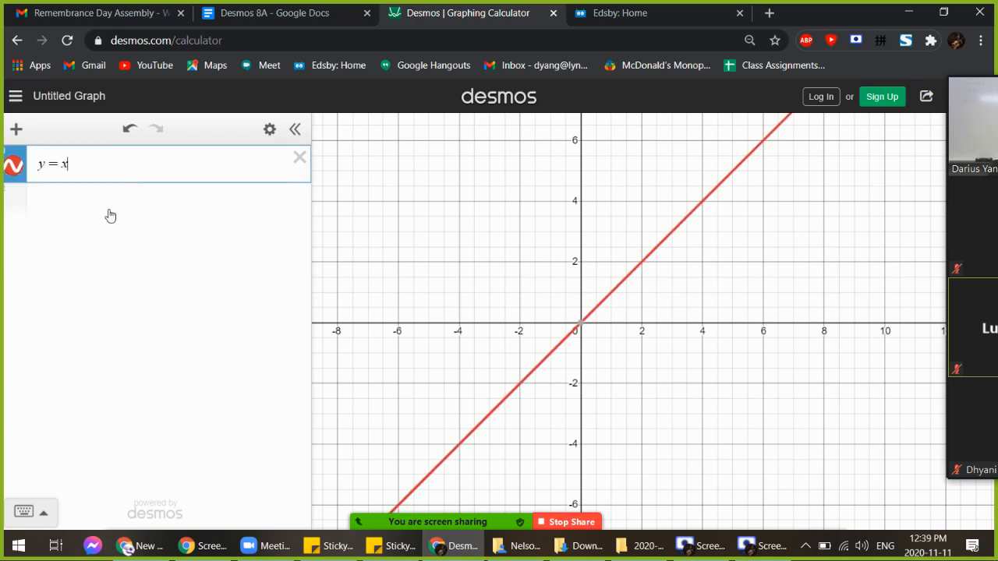
click(109, 209)
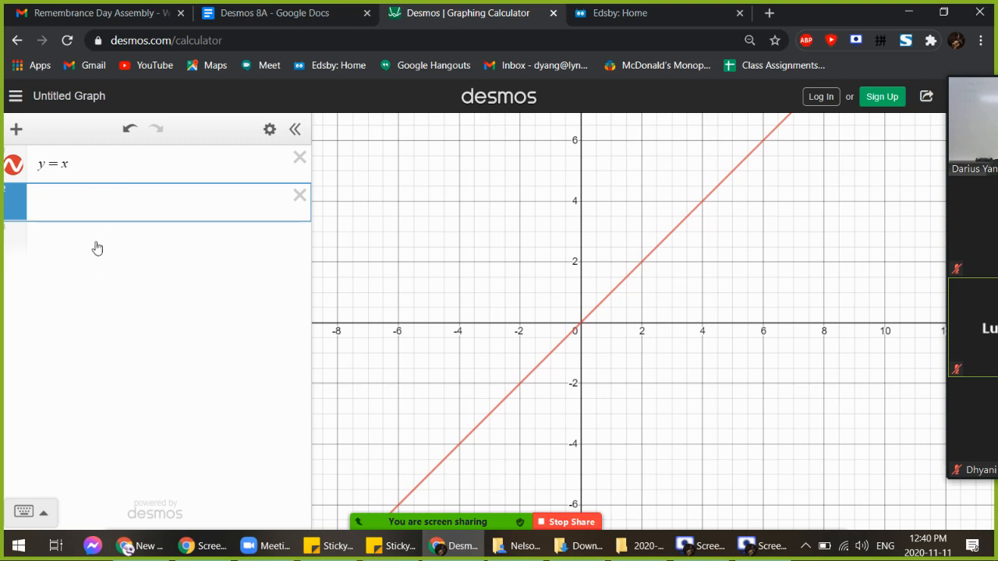
click(59, 200)
text(y=2x)
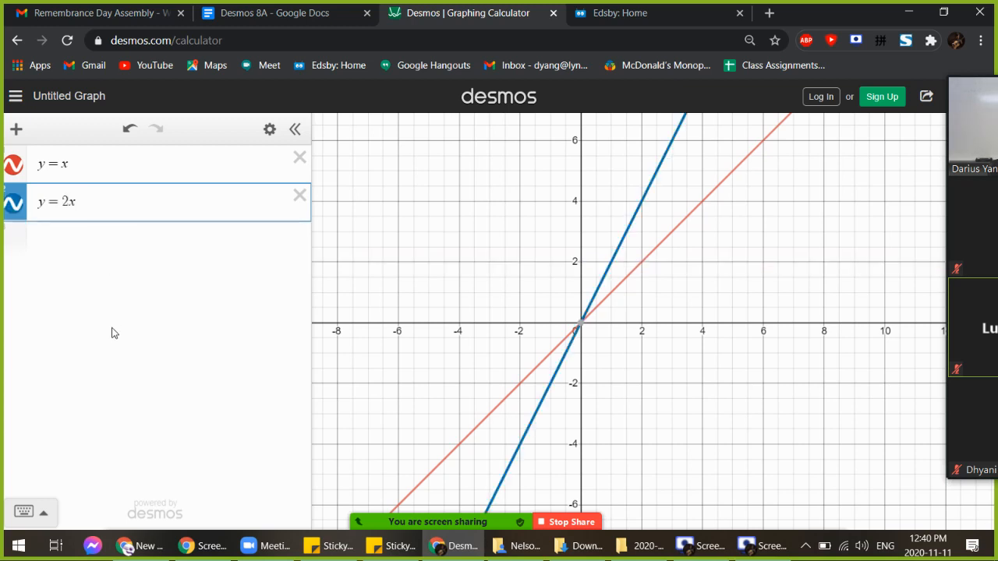
click(127, 243)
text(y=3)
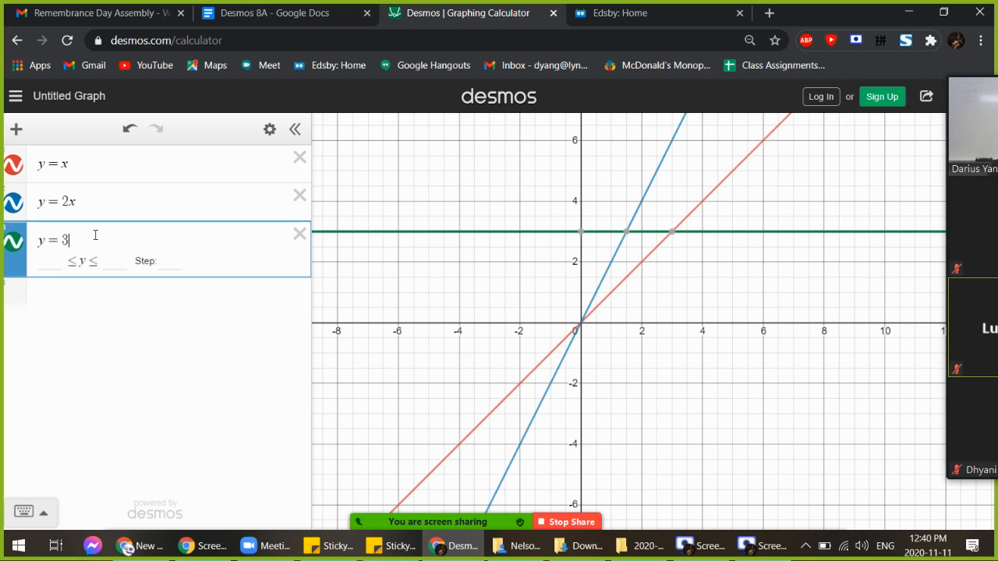
key(BackSpace)
text(x)
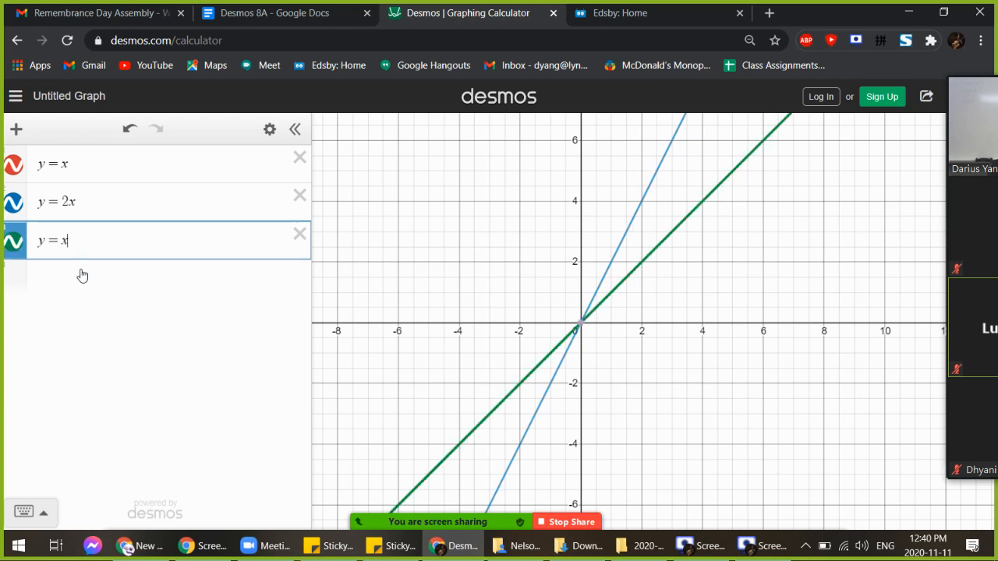
click(160, 200)
click(178, 167)
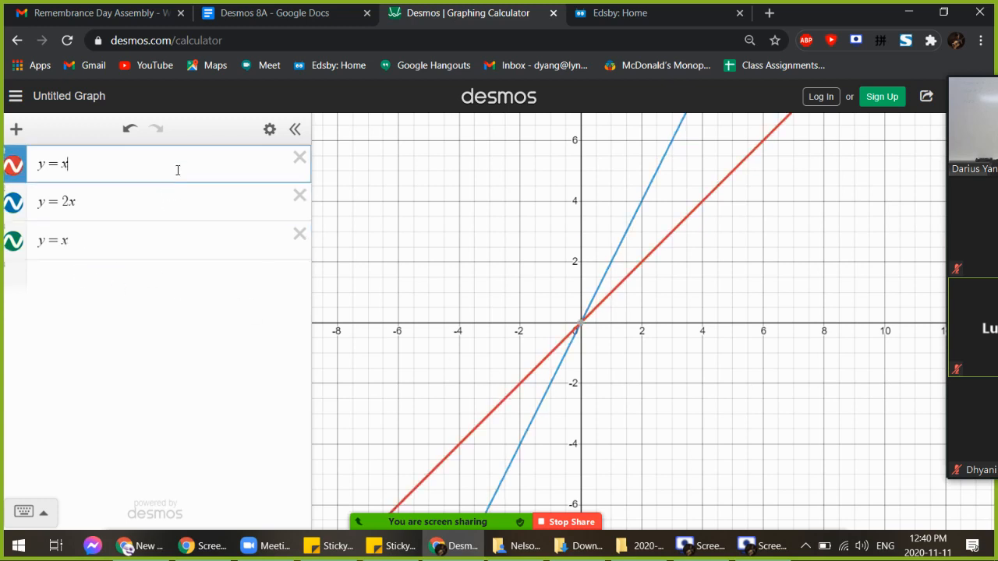
click(169, 209)
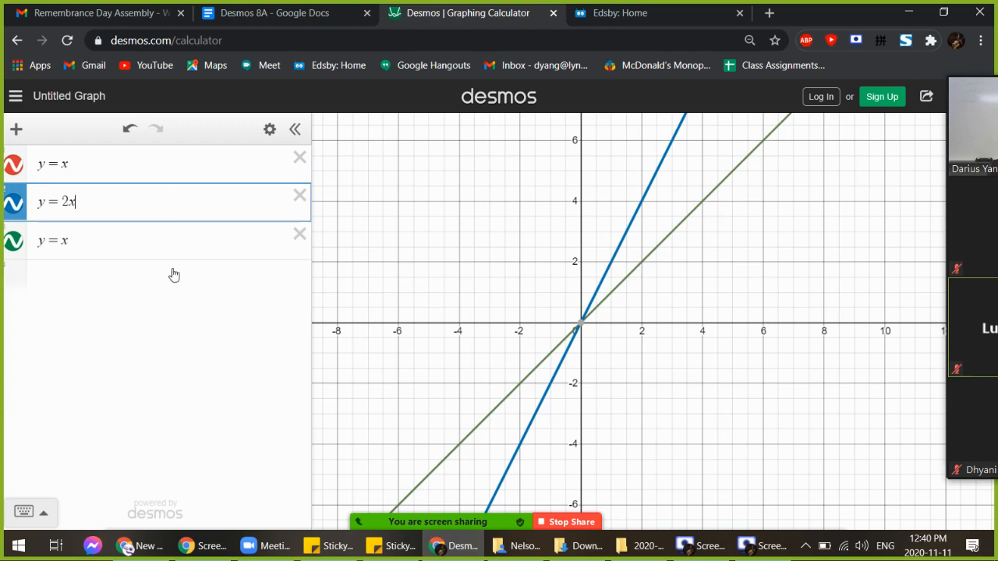
click(56, 235)
text(3)
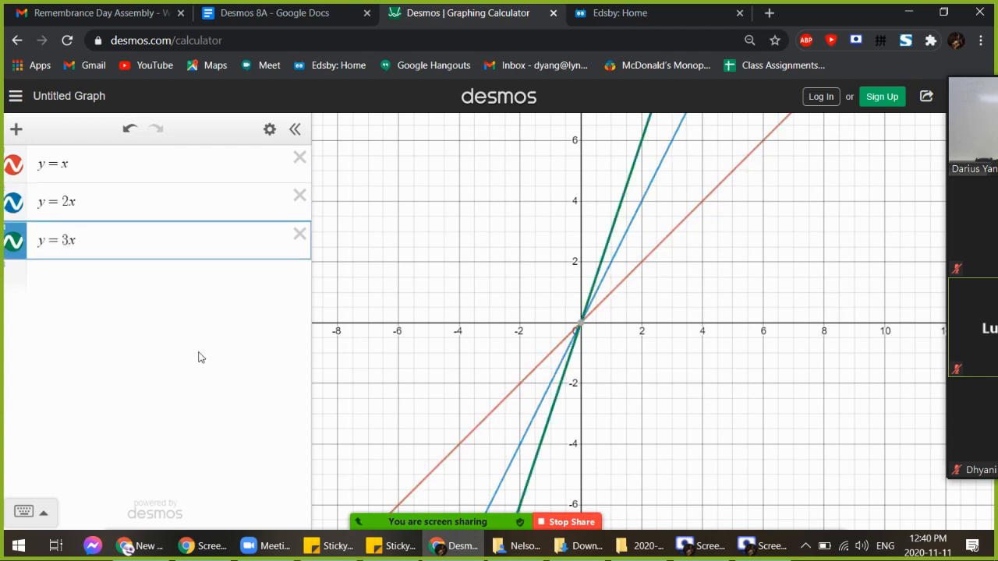
click(299, 235)
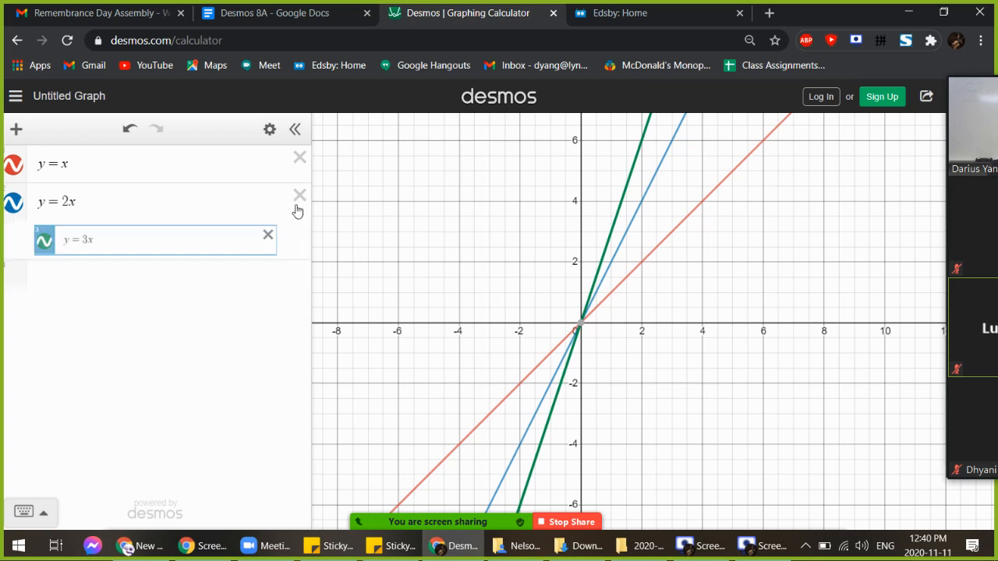
click(298, 196)
click(167, 201)
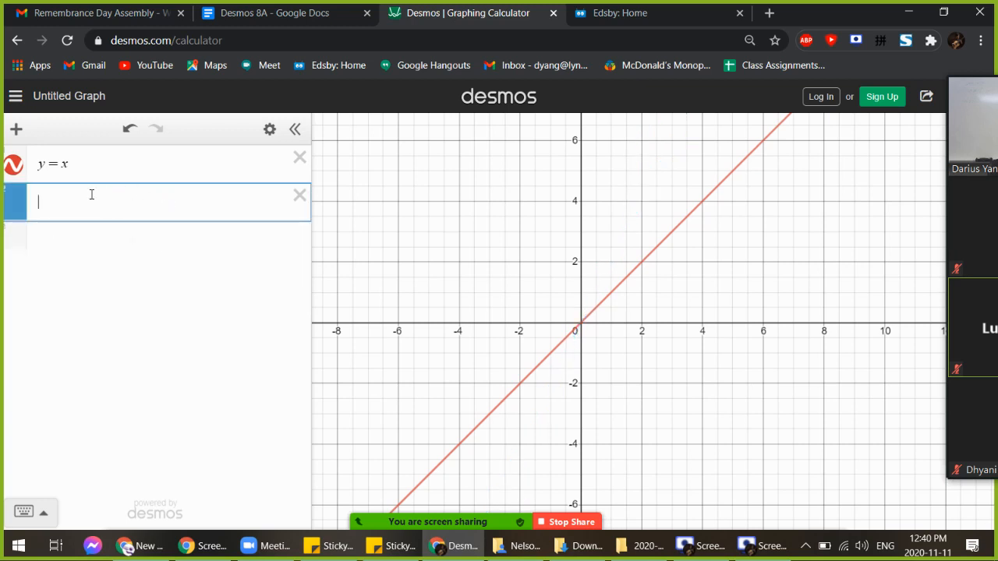
text(y=-x)
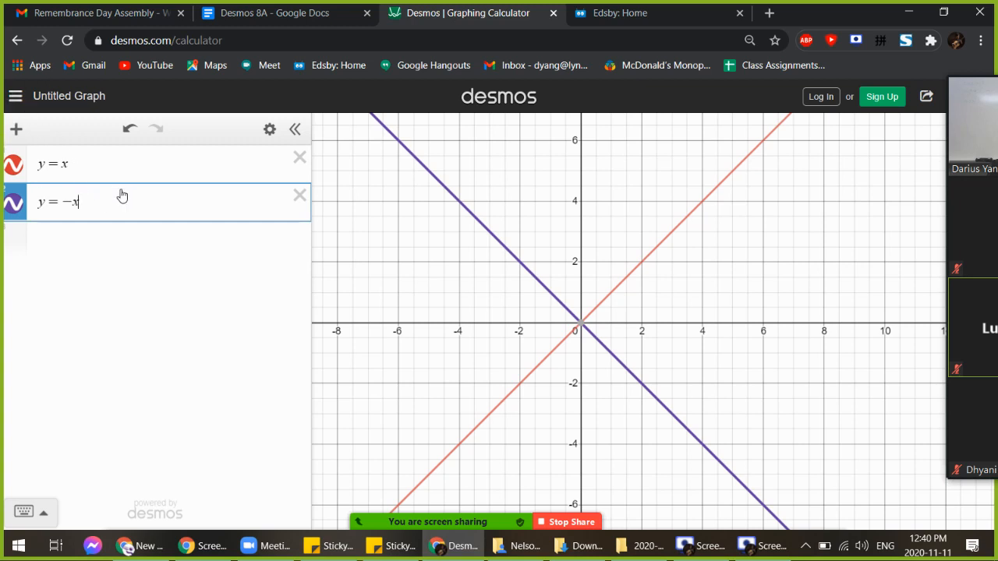
key(Return)
text(y=-2x)
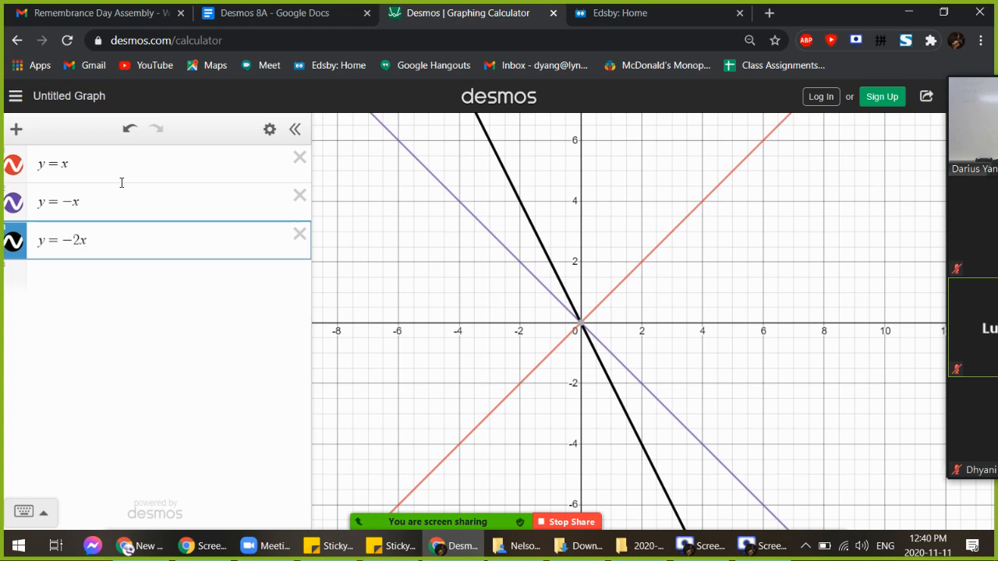
click(300, 238)
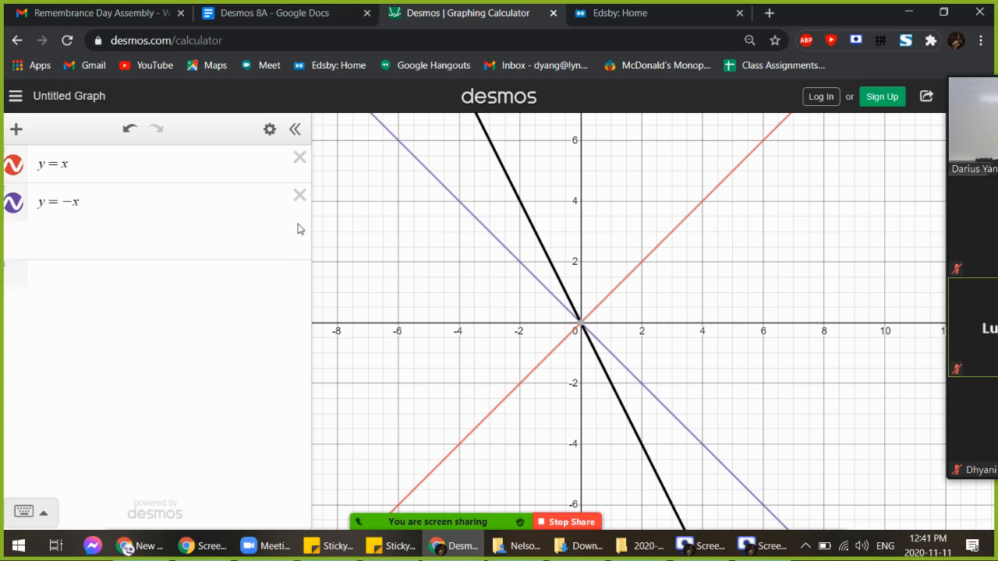
click(300, 197)
click(217, 200)
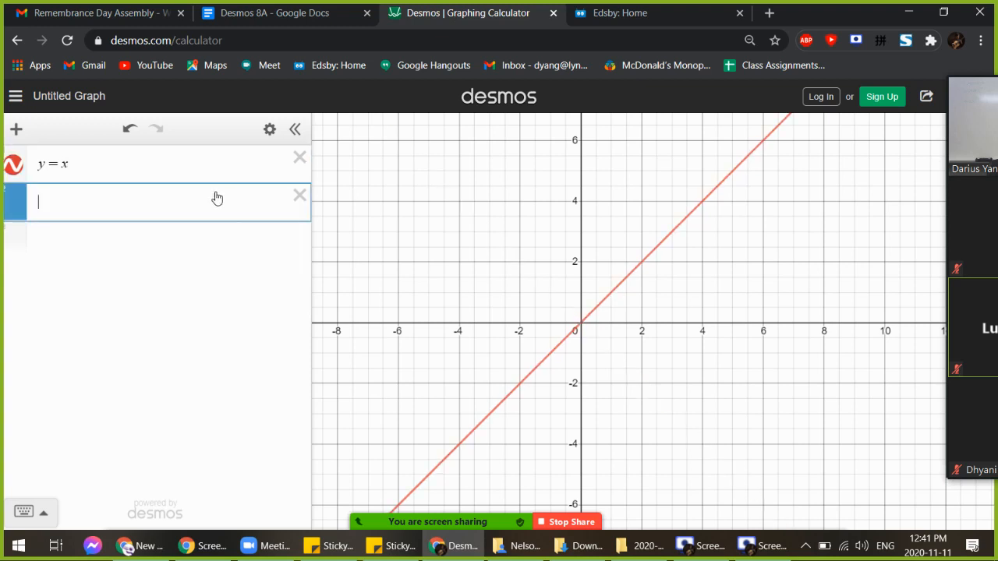
Change the first equation to y = 3x and begin a second equation with 'y ='
click(62, 164)
text(3)
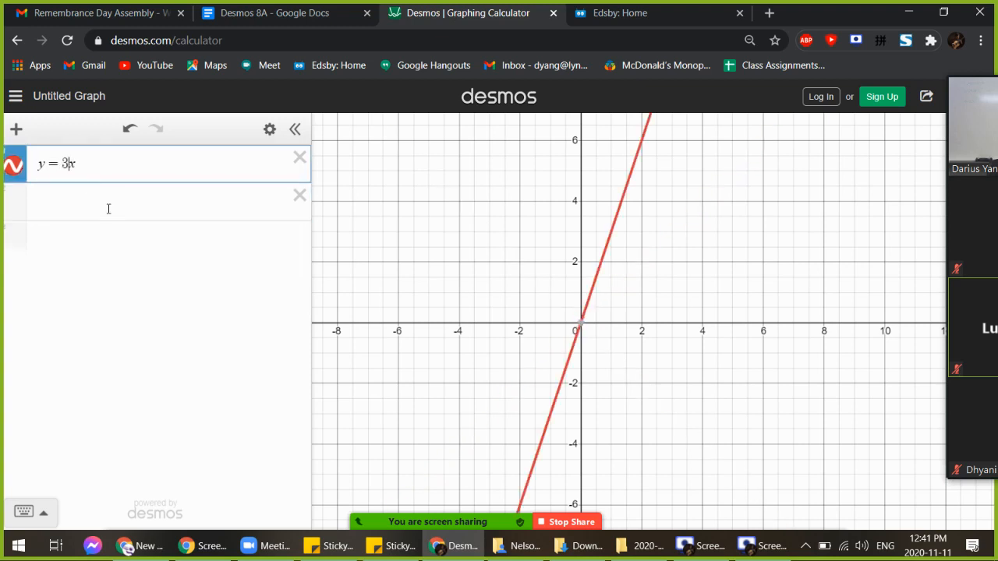
click(109, 209)
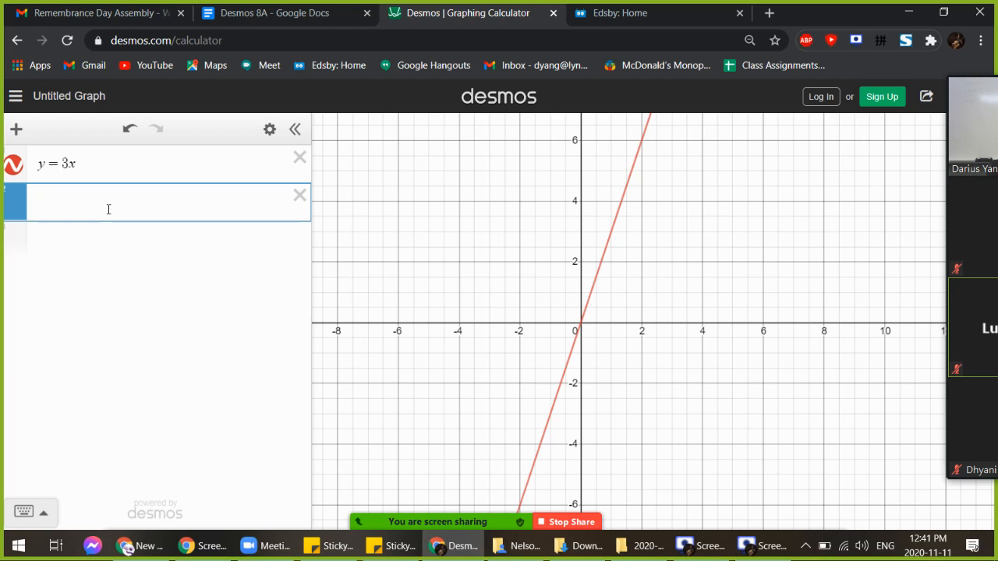
text(=)
key(BackSpace)
text(y=)
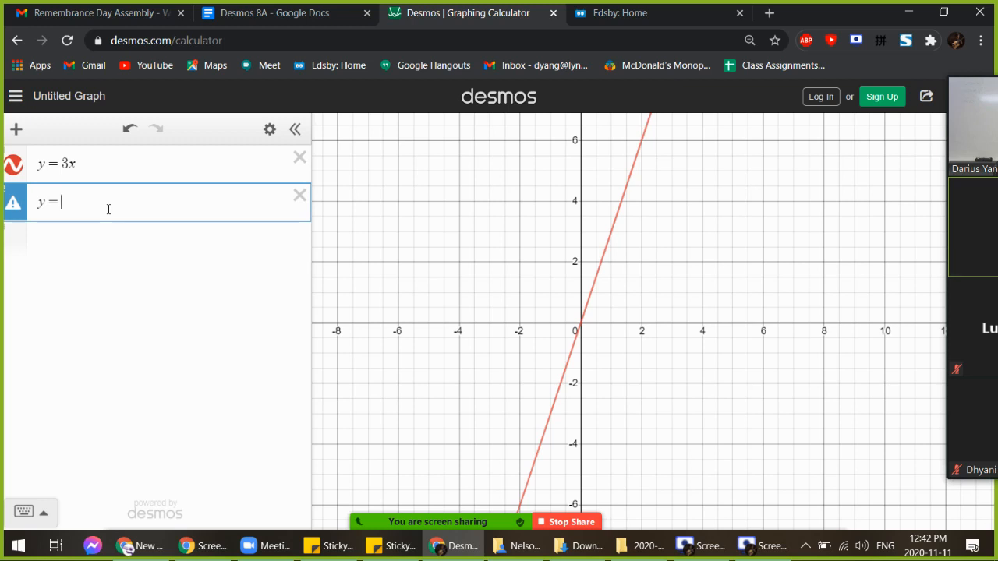
Graph the trial line y = −1/3x, then delete it so the second row is empty
text(-1/3)
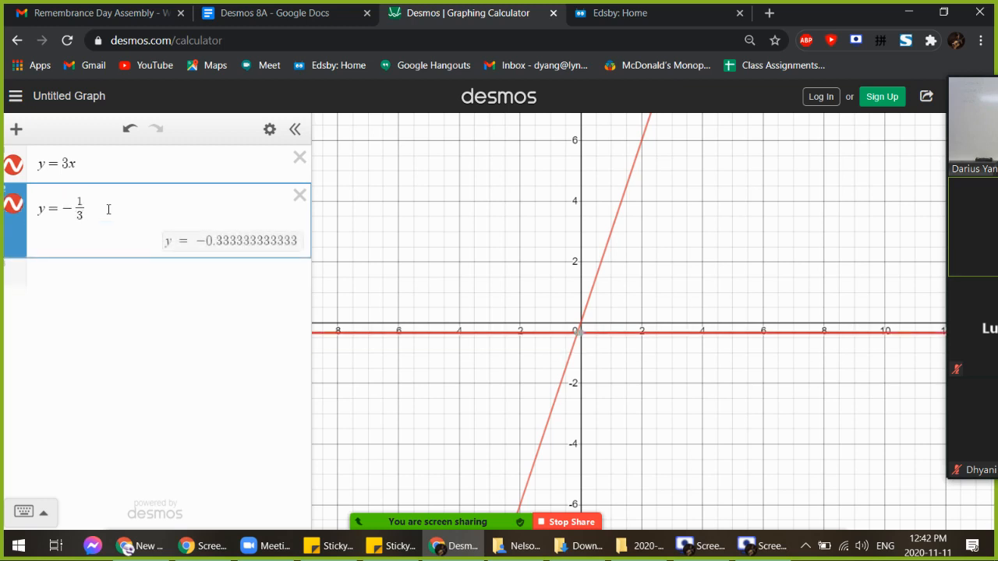
key(Right)
text(x)
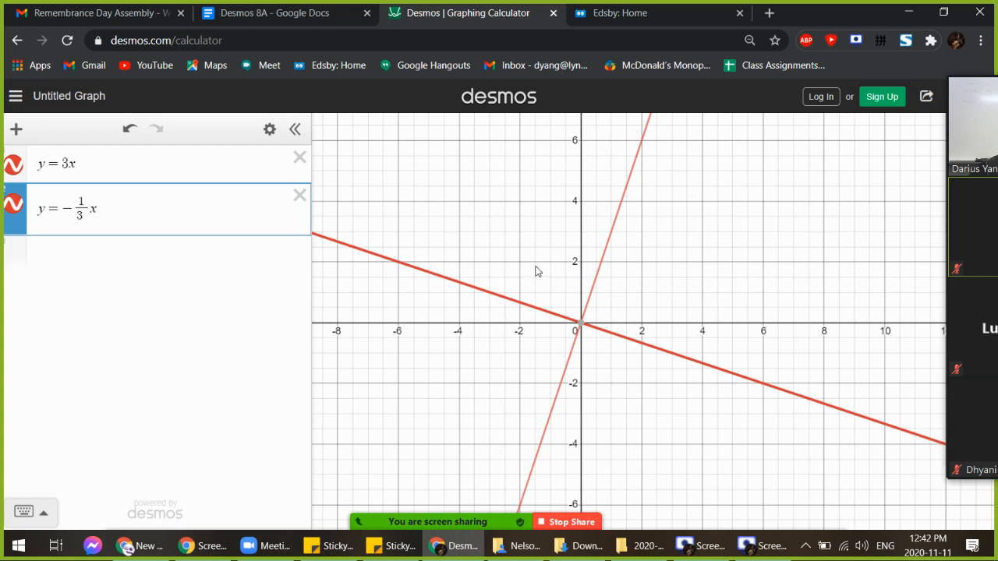
click(299, 196)
click(218, 206)
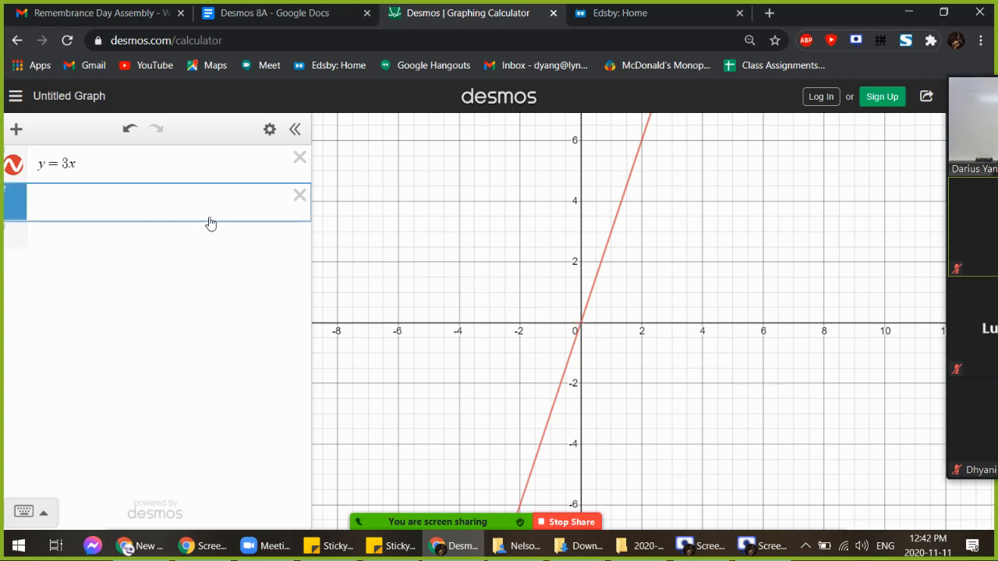
Enter y = 3x + 1 in the second row, then change it to y = 3x − 10
text(y = 3x )
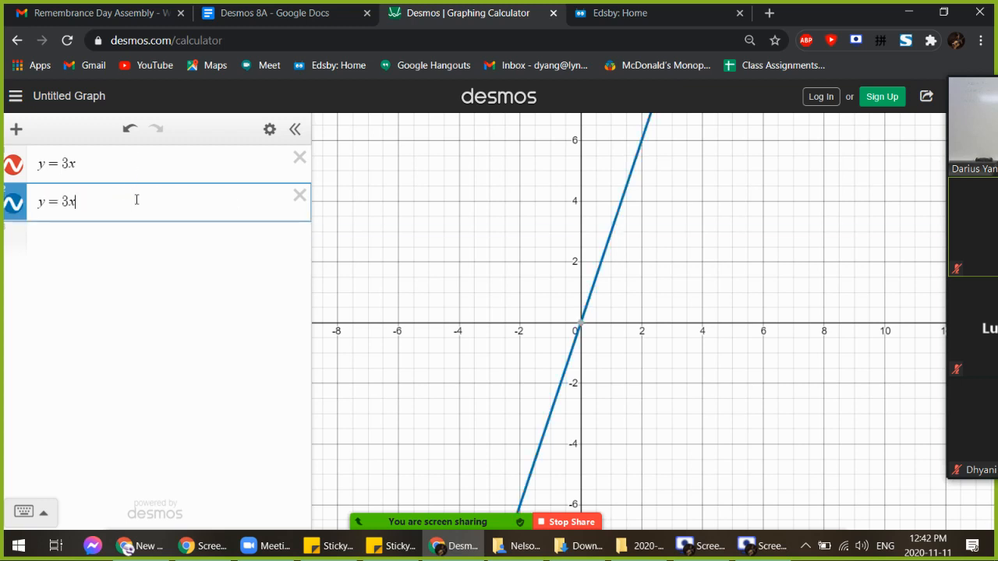
text(+ 1)
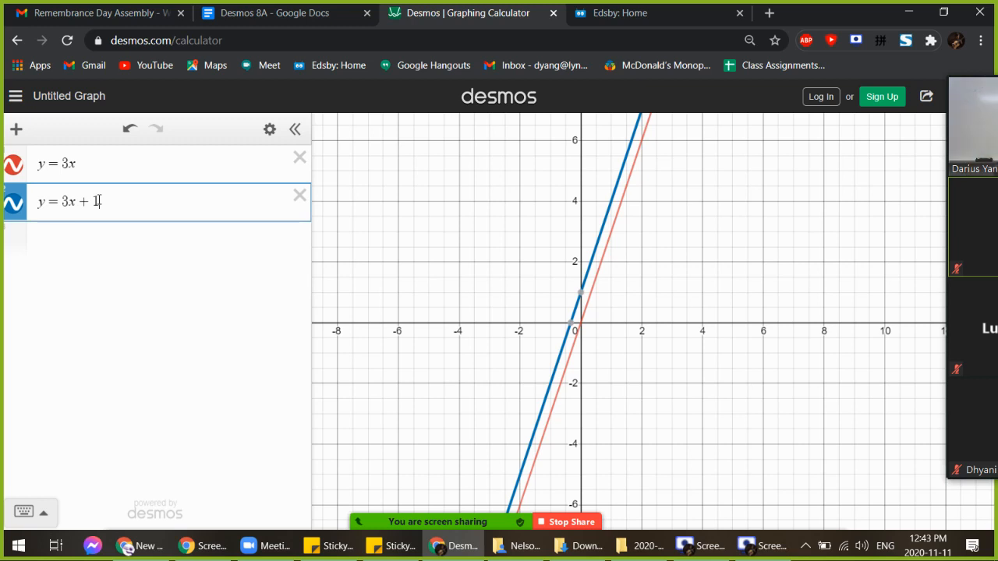
key(BackSpace)
key(BackSpace)
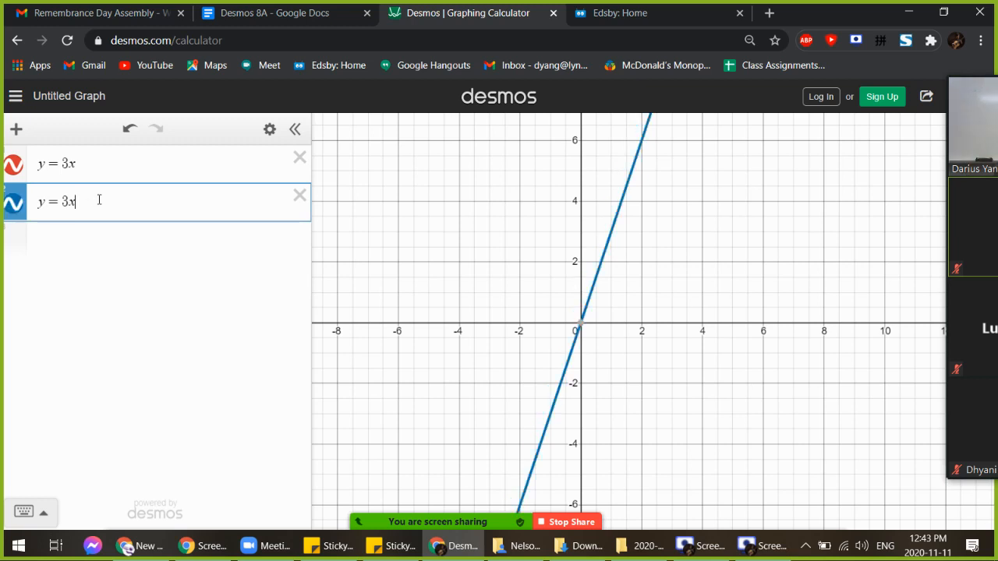
text(=)
text(10)
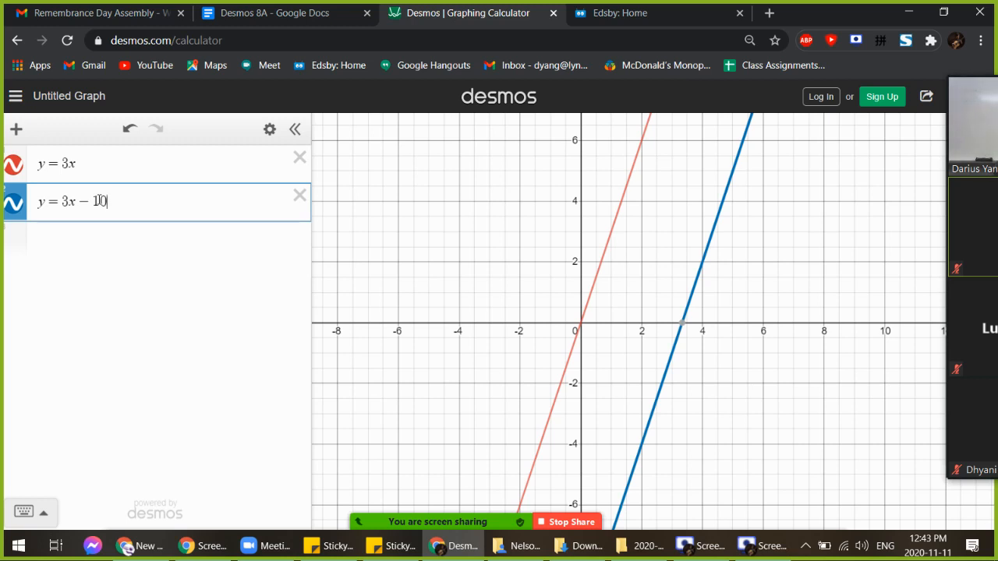
Highlight the slope 3 in both equations, then select the whole y = 3x − 10 line
click(78, 163)
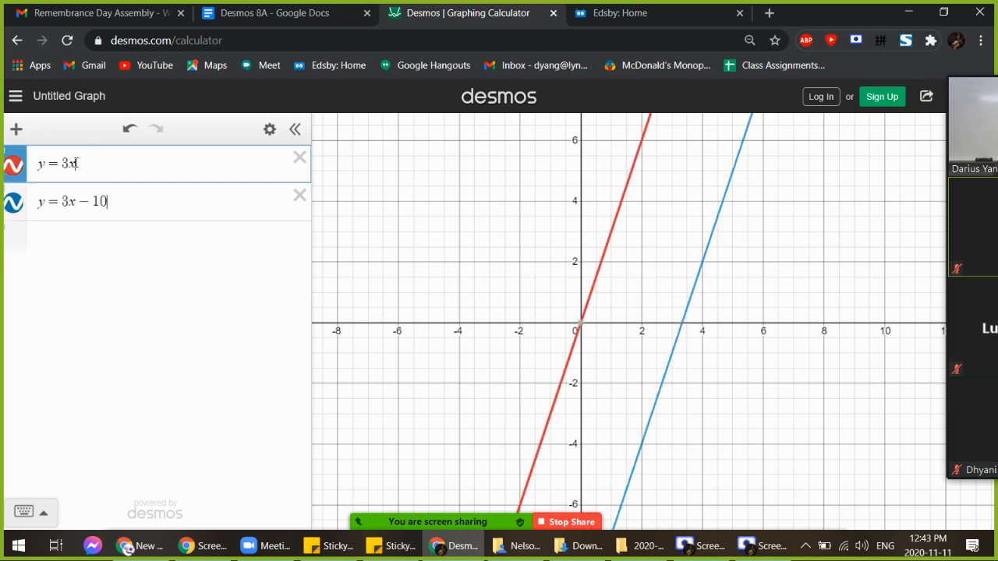
drag(69, 164, 62, 164)
drag(70, 202, 62, 202)
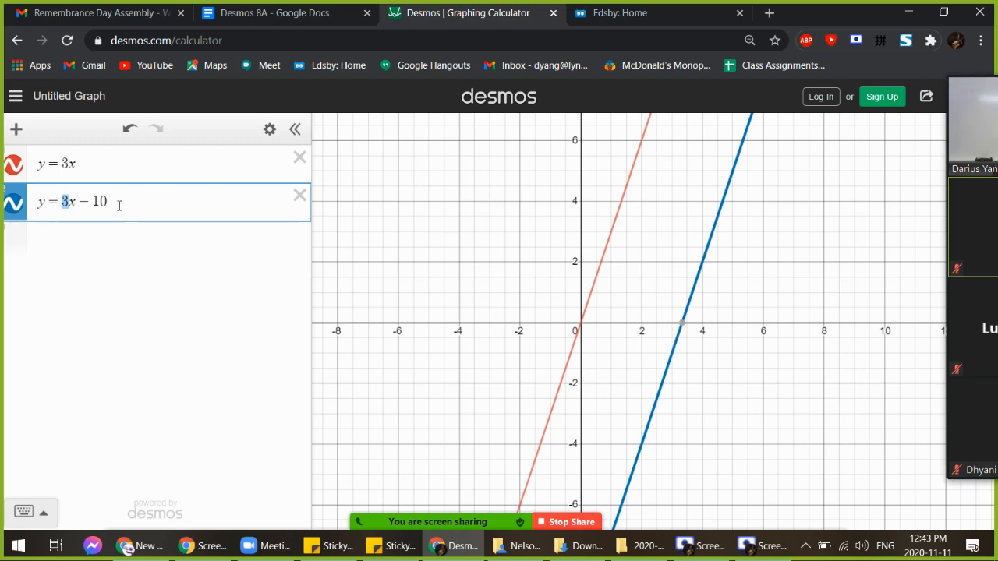
drag(118, 202, 22, 209)
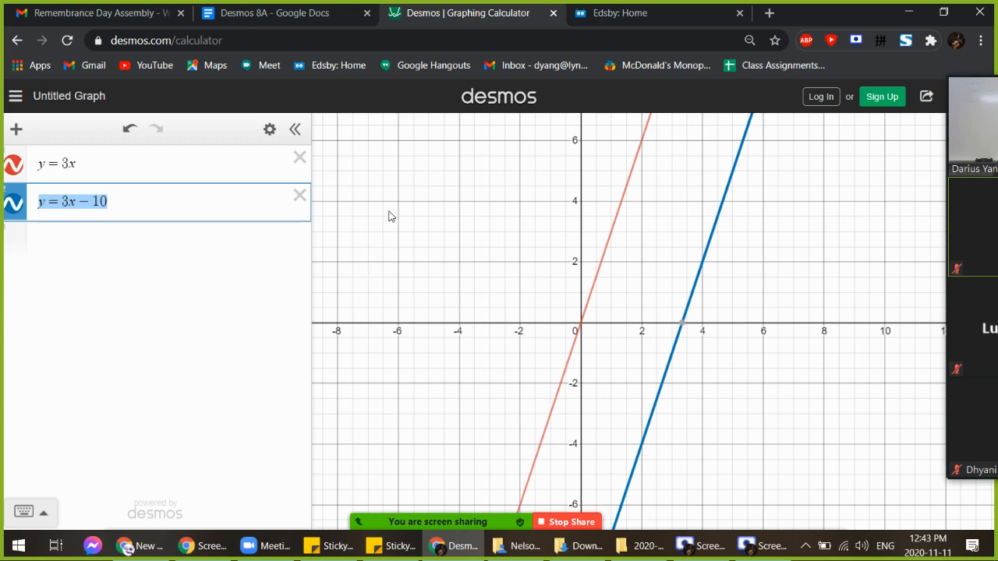
Delete y = 3x − 10, change the first equation to y = 3x − 9, and show its y-intercept
click(299, 196)
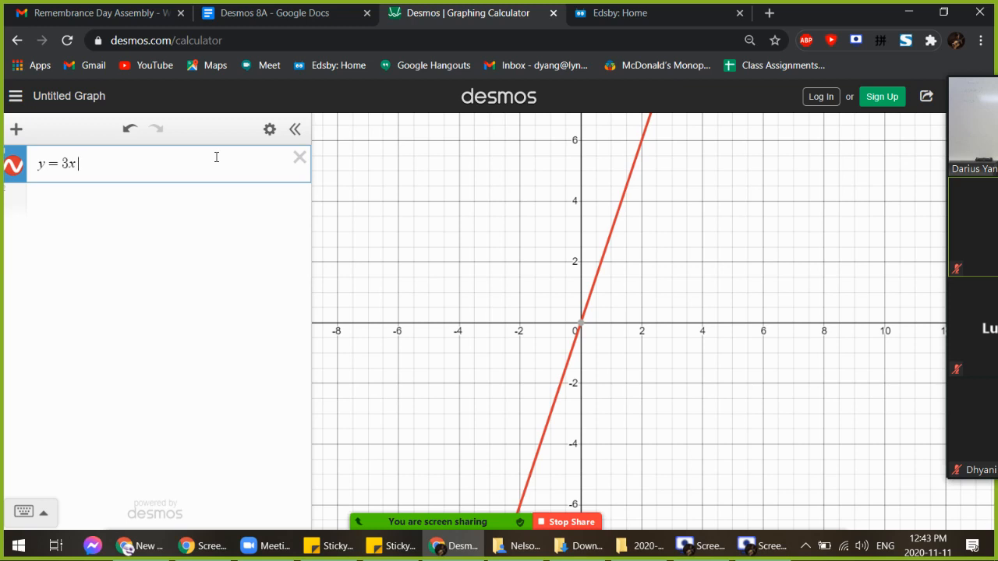
text(-9)
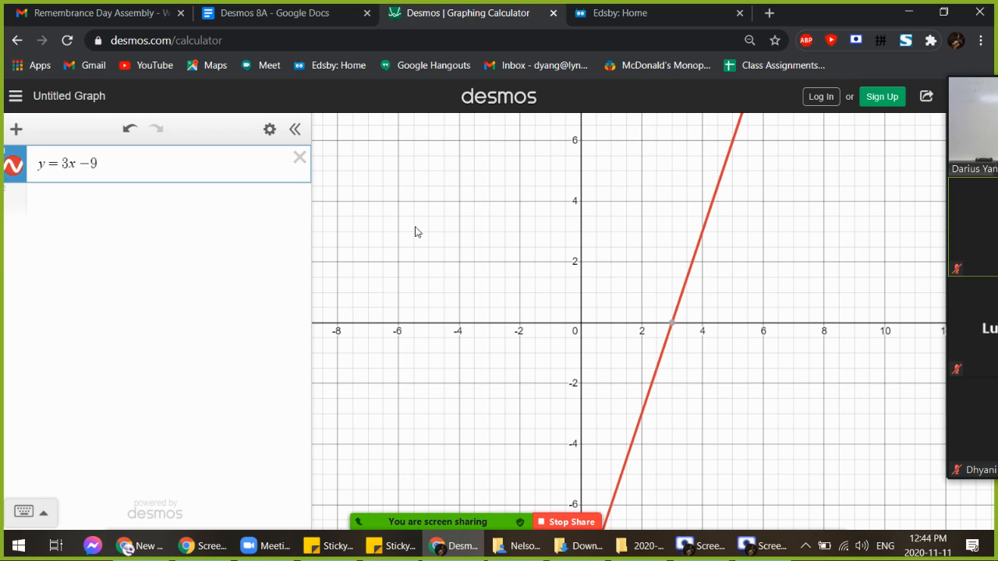
mouse_move(508, 380)
mouse_down()
mouse_move(508, 284)
mouse_move(523, 287)
mouse_move(503, 366)
mouse_up()
Snip the graph area showing y = 3x − 9 as an image
scroll(513, 278, down, 2)
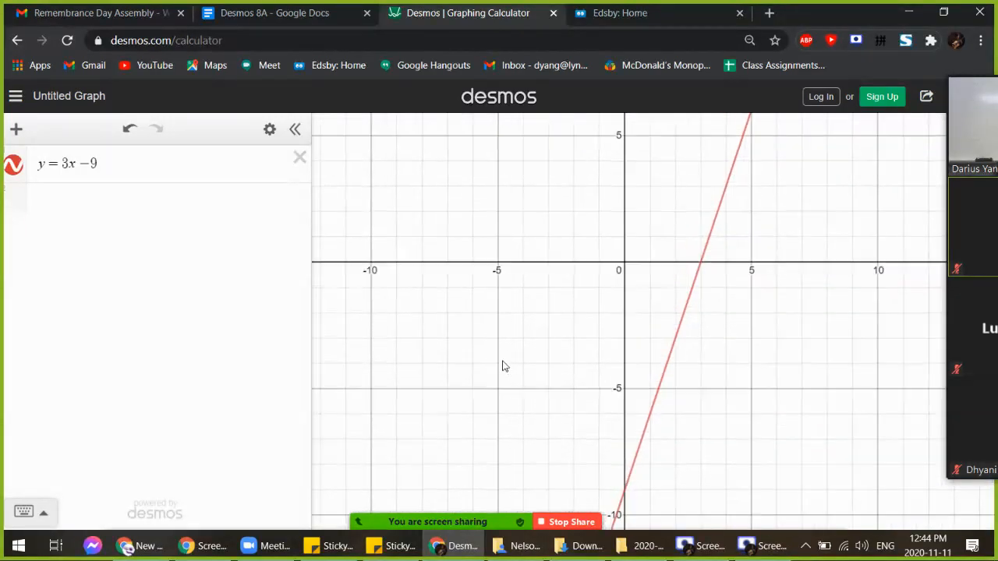
scroll(483, 354, up, 3)
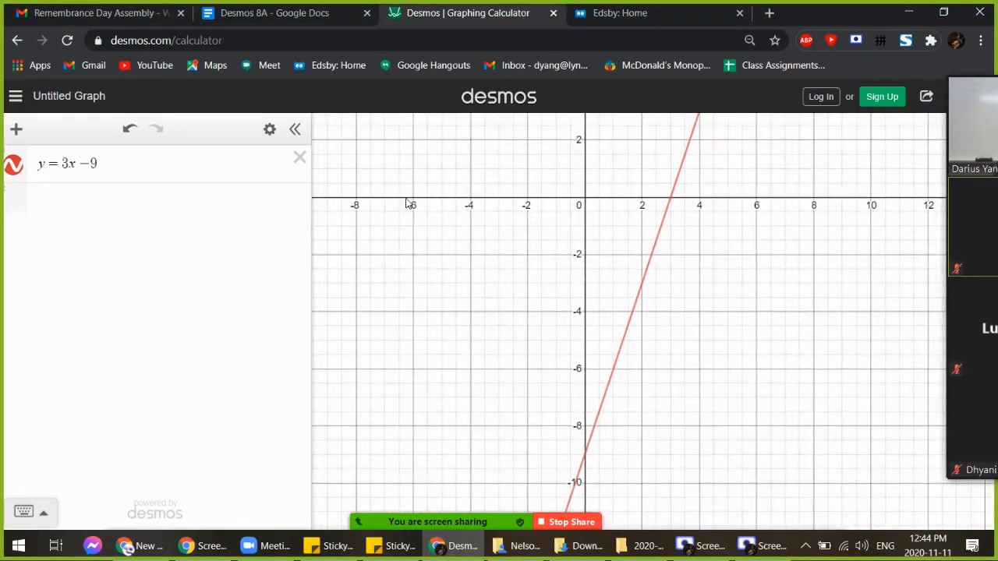
key(super+shift+s)
mouse_move(395, 133)
mouse_down()
mouse_move(756, 408)
mouse_move(829, 485)
mouse_move(824, 499)
mouse_up()
Paste the captured y = 3x − 9 graph into the Desmos 8A document
click(327, 16)
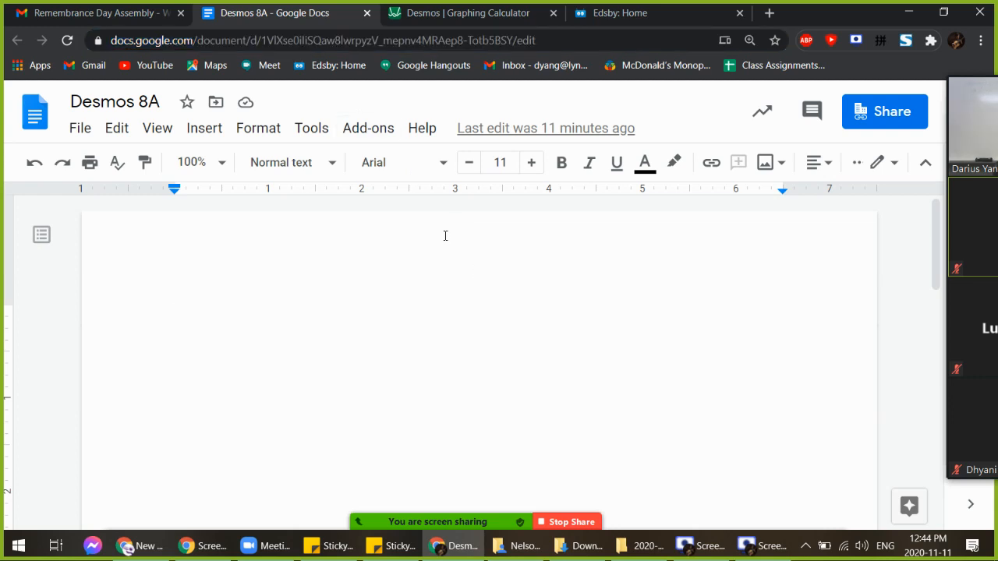
key(ctrl+v)
scroll(497, 326, up, 2)
scroll(502, 331, up, 2)
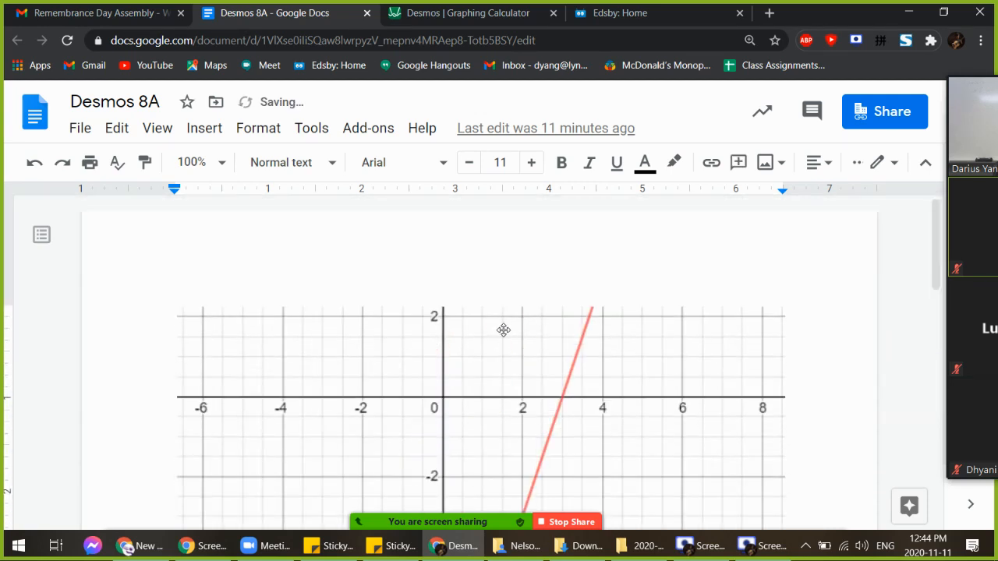
Type the student's full name on a line above the pasted graph
key(Return)
key(Return)
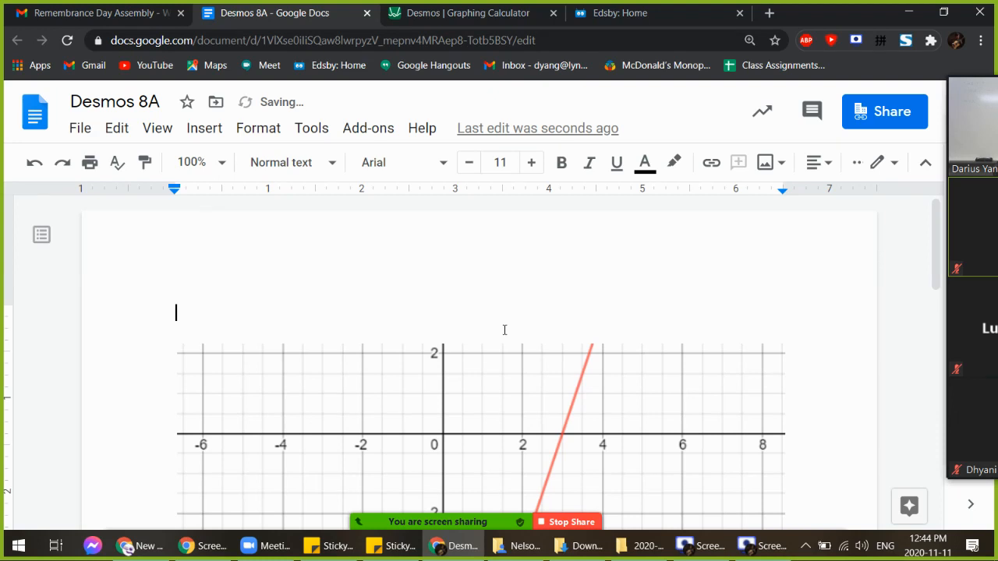
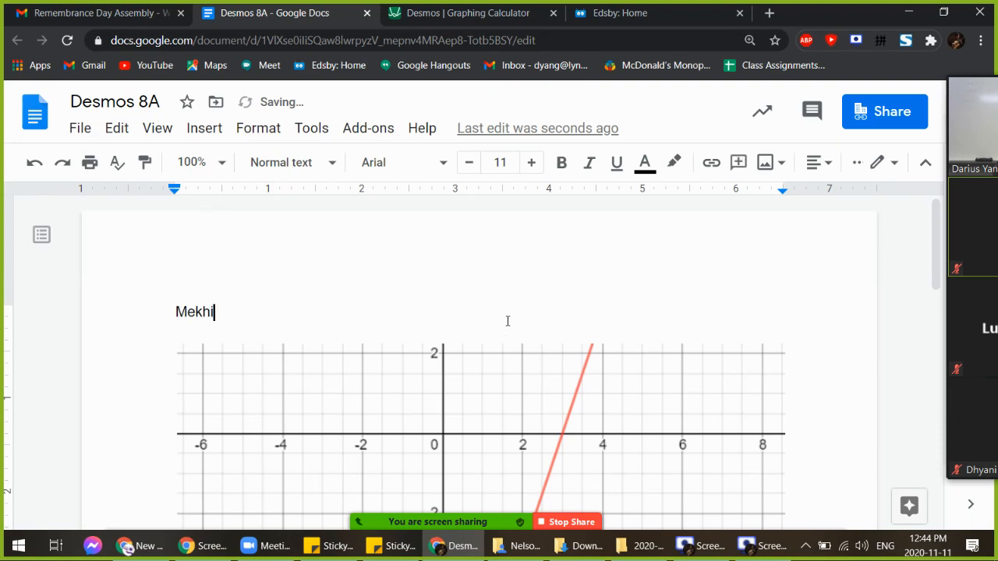
key(Return)
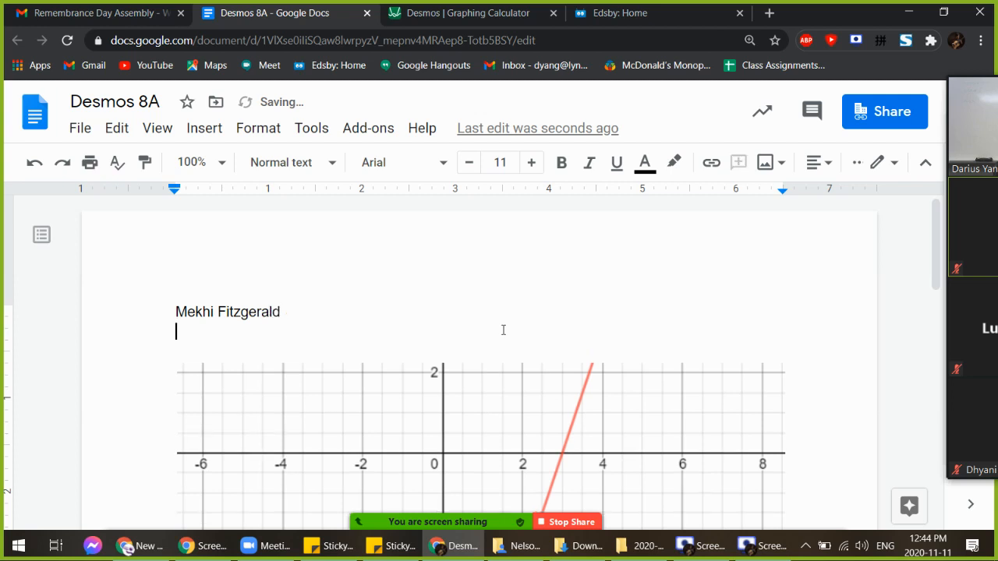
key(BackSpace)
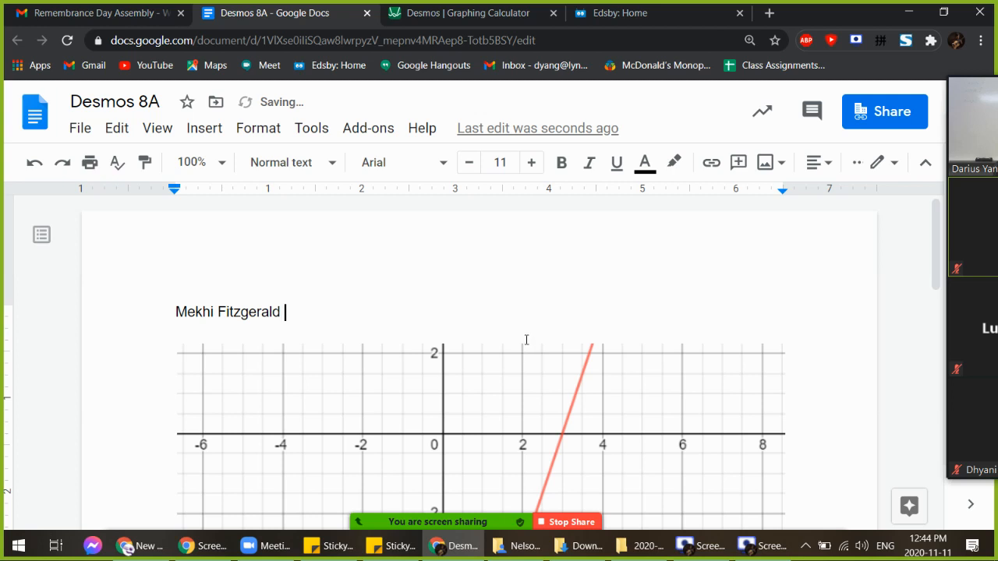
text(II)
key(Return)
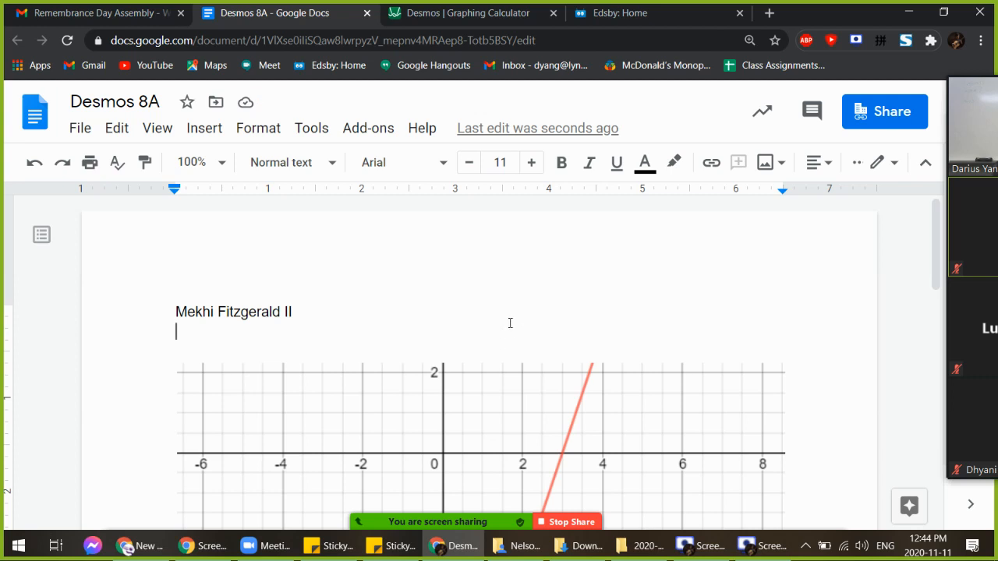
scroll(448, 390, down, 3)
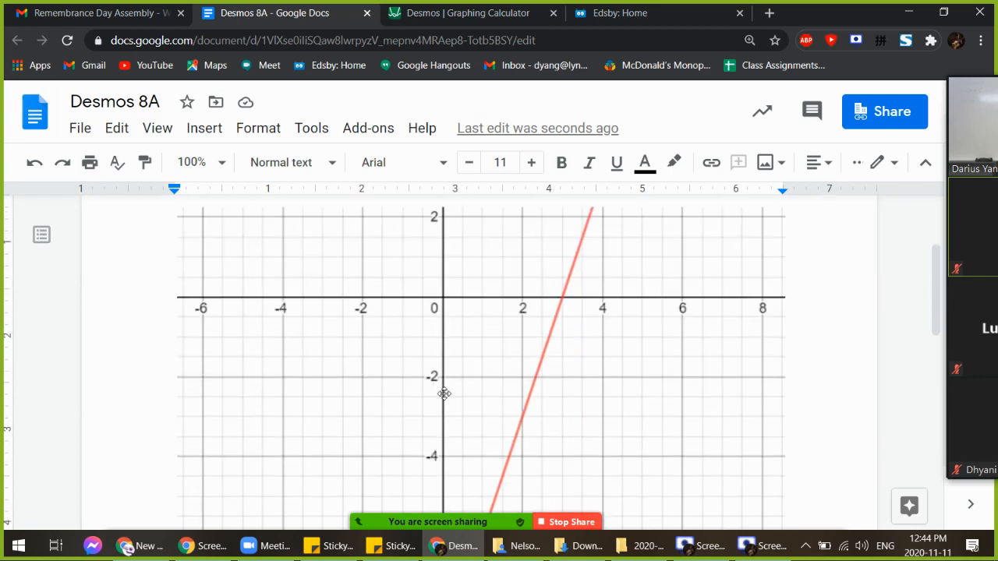
scroll(431, 406, up, 3)
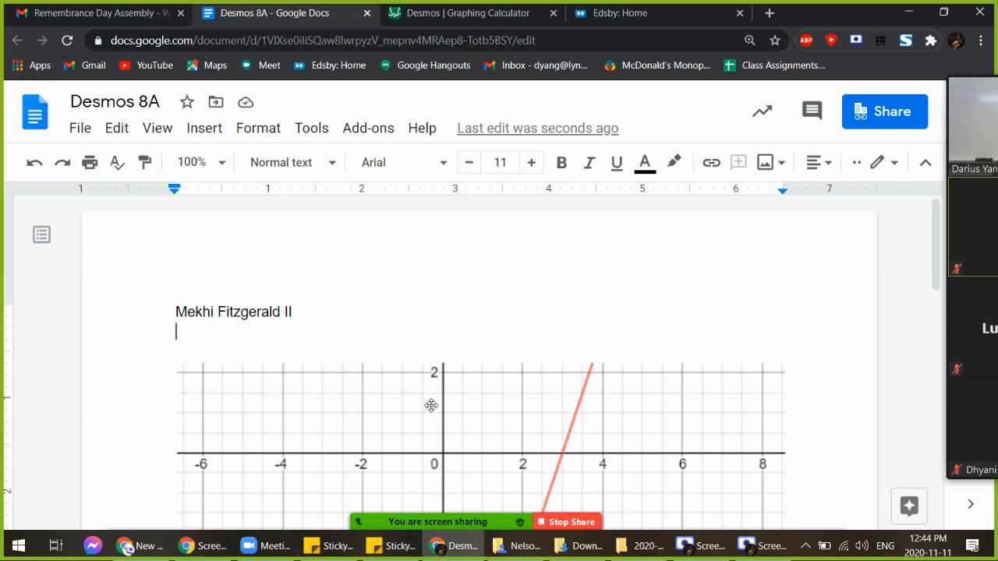
Write the equation and correct it to 'Y = 3x - 9' after checking the Desmos graph
text(y)
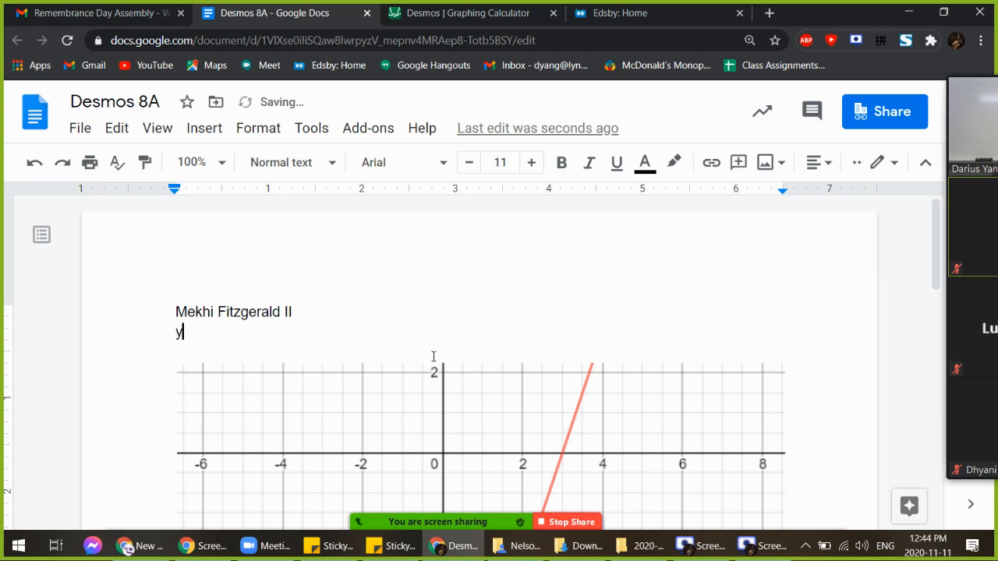
text( = 3x + 9)
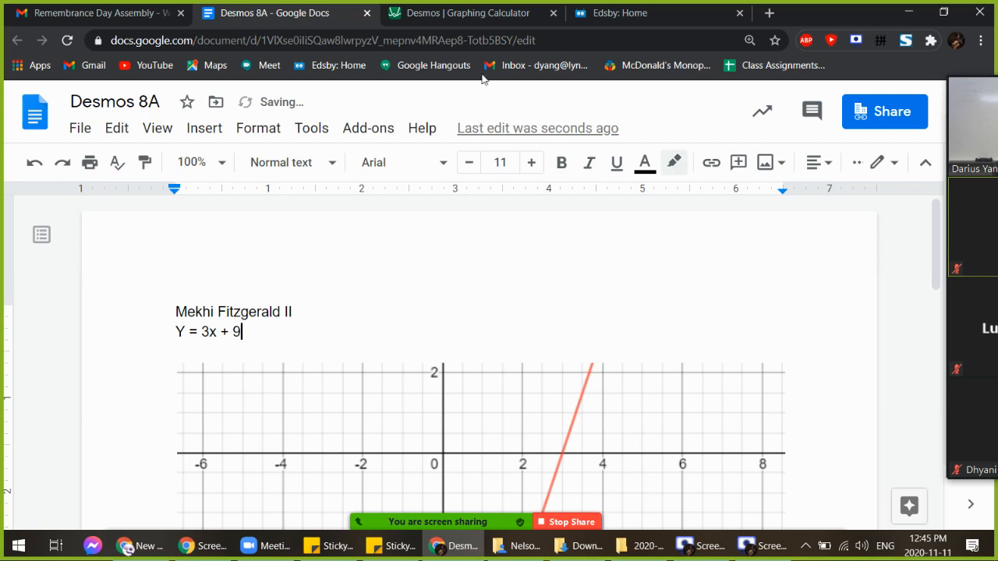
click(499, 16)
click(312, 13)
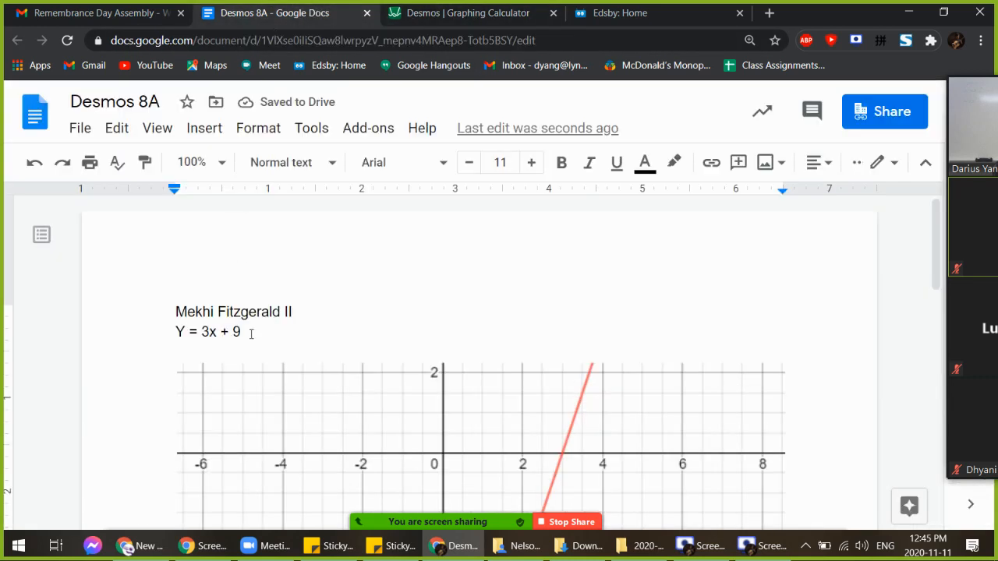
click(221, 335)
drag(222, 339, 227, 338)
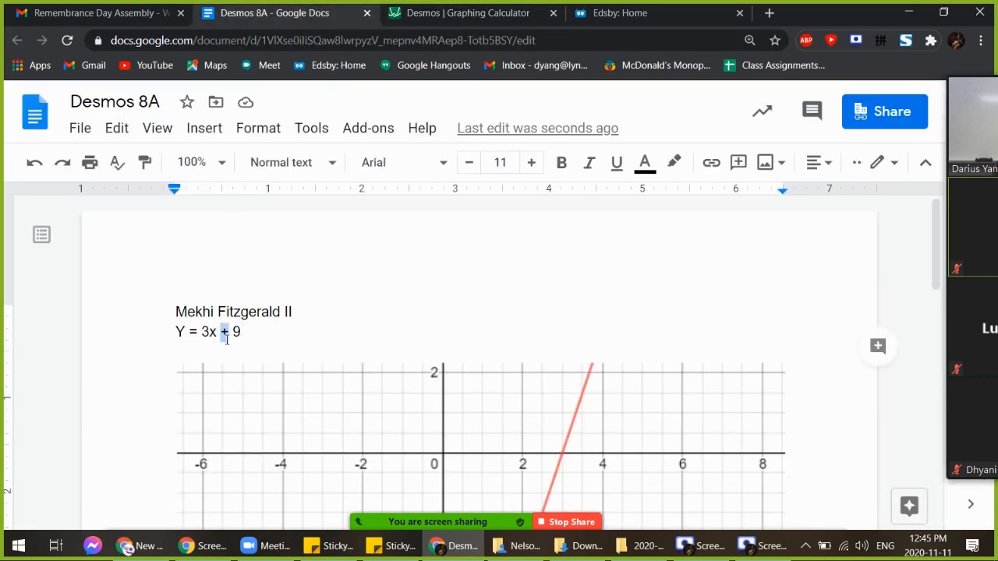
text(-)
click(267, 331)
Add 'Slope = 3' below the equation, followed by a new empty line
key(Return)
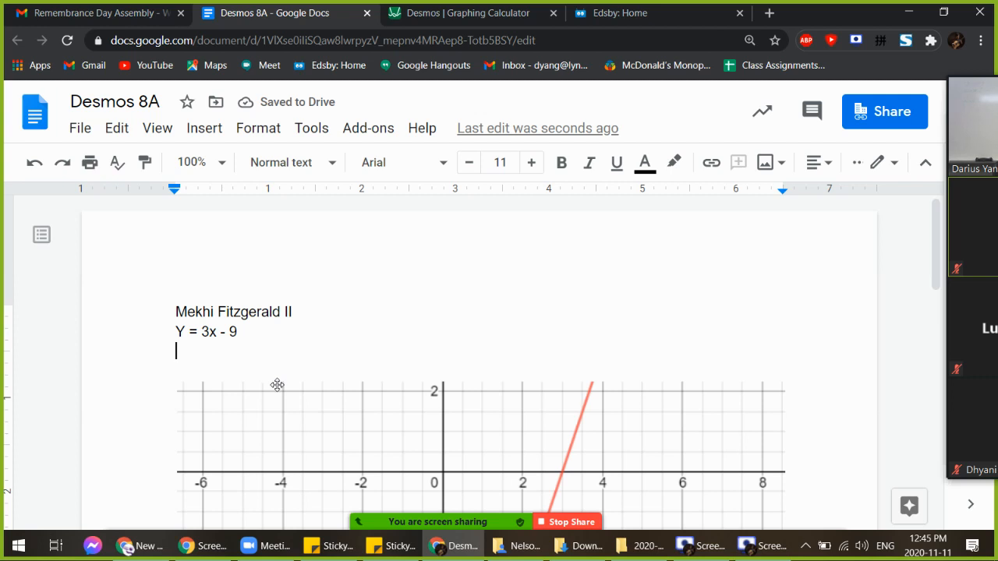
key(Return)
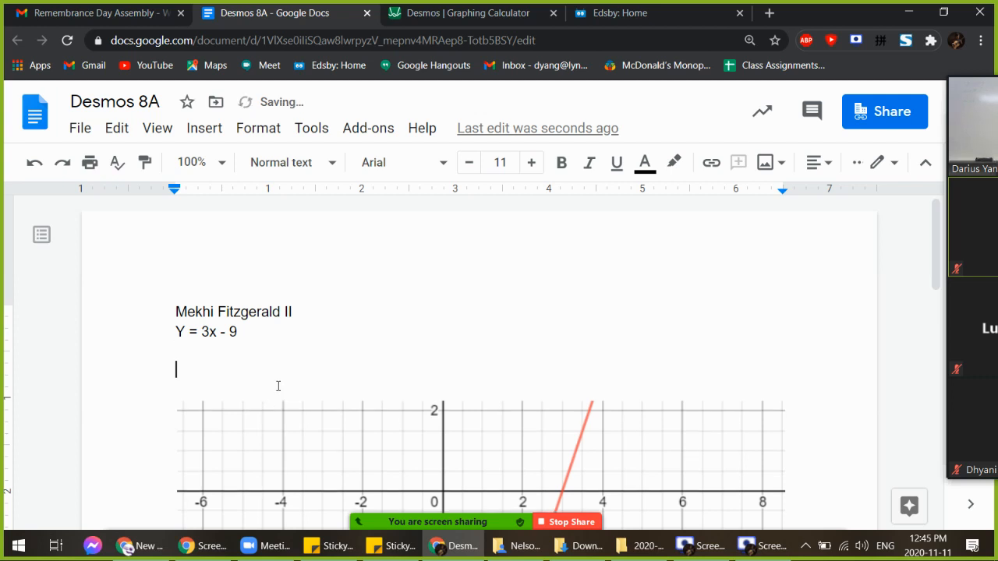
text(Slope /)
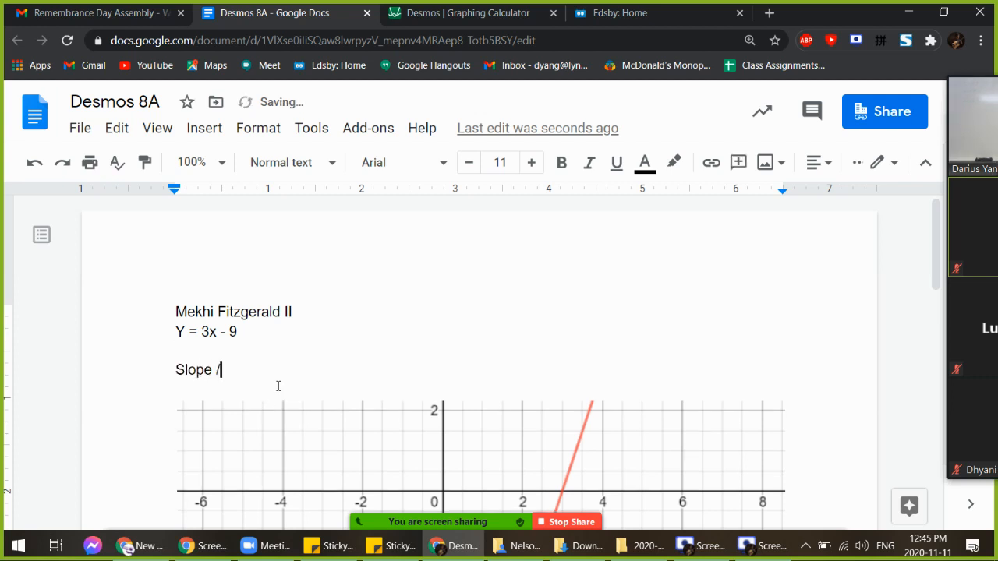
key(BackSpace)
text(=)
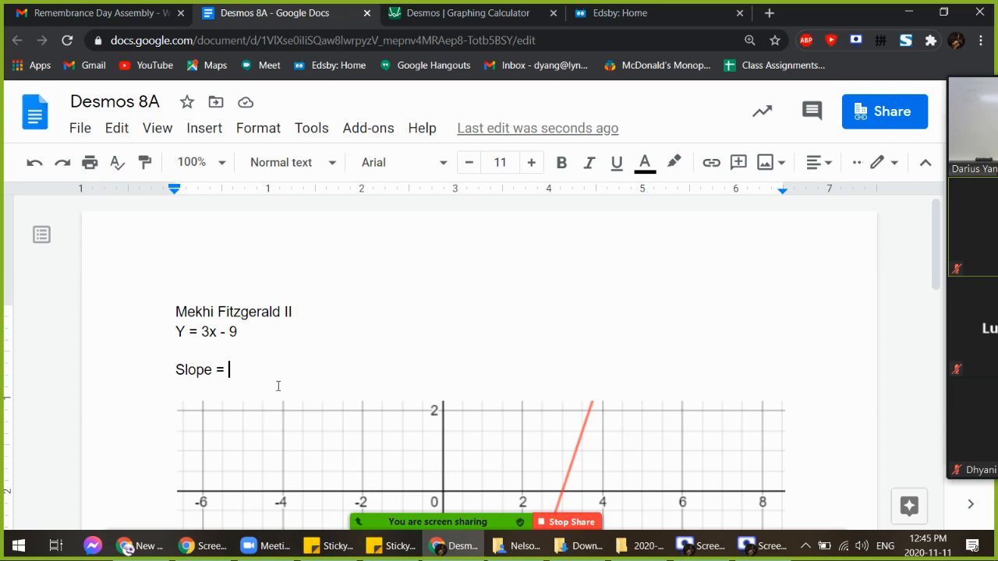
text(3)
key(Return)
key(Return)
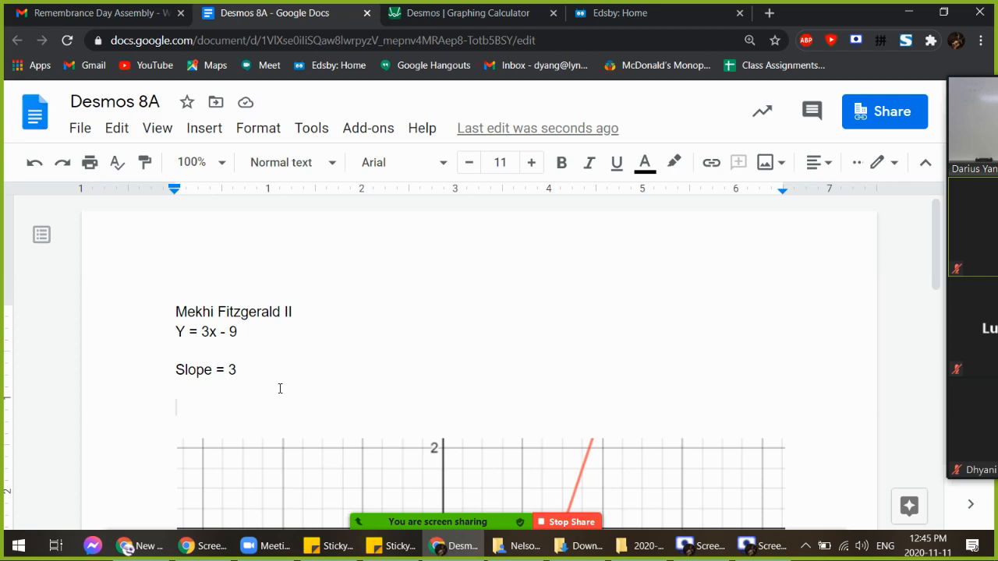
Write 'Y intercept is when x = 0' and start a new line
text(Y )
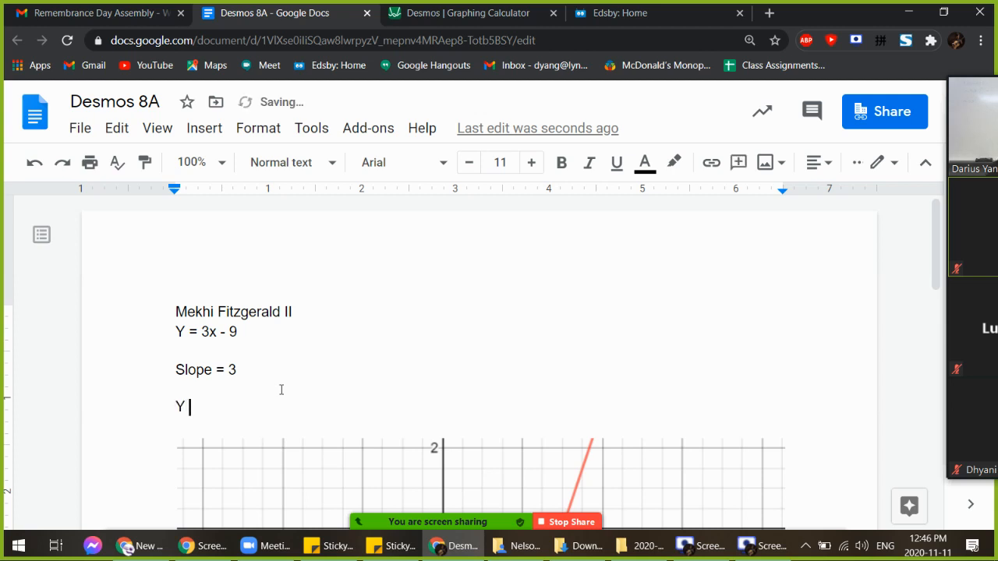
text(intercept is when)
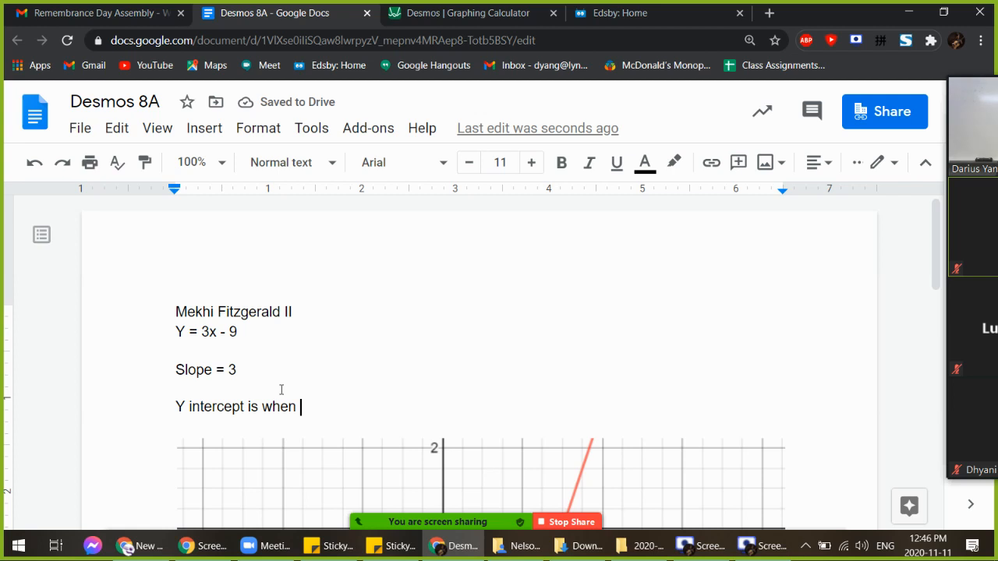
text(x = 0)
scroll(247, 350, down, 1)
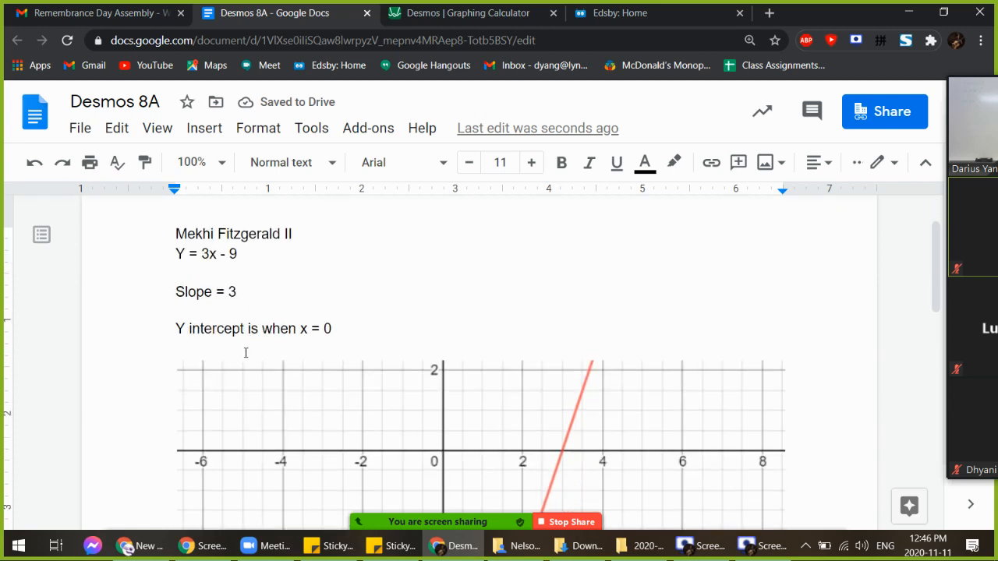
key(Return)
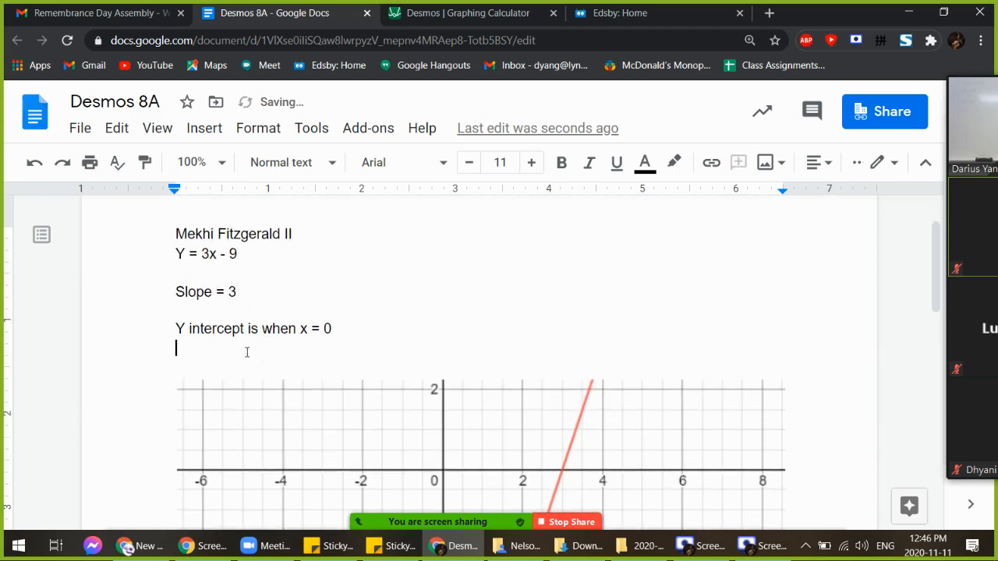
Work out Y = 3 (0) - 9 = 0 - 9 = -9 and conclude 'Y intercept is (0, -9)'
text(Y = 3x)
key(BackSpace)
text((0) - )
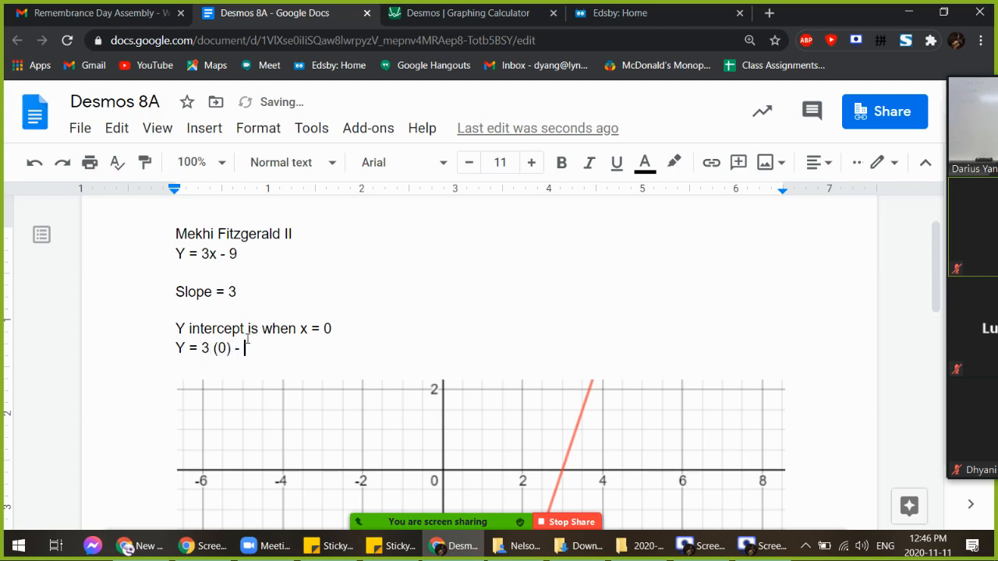
text(9 = )
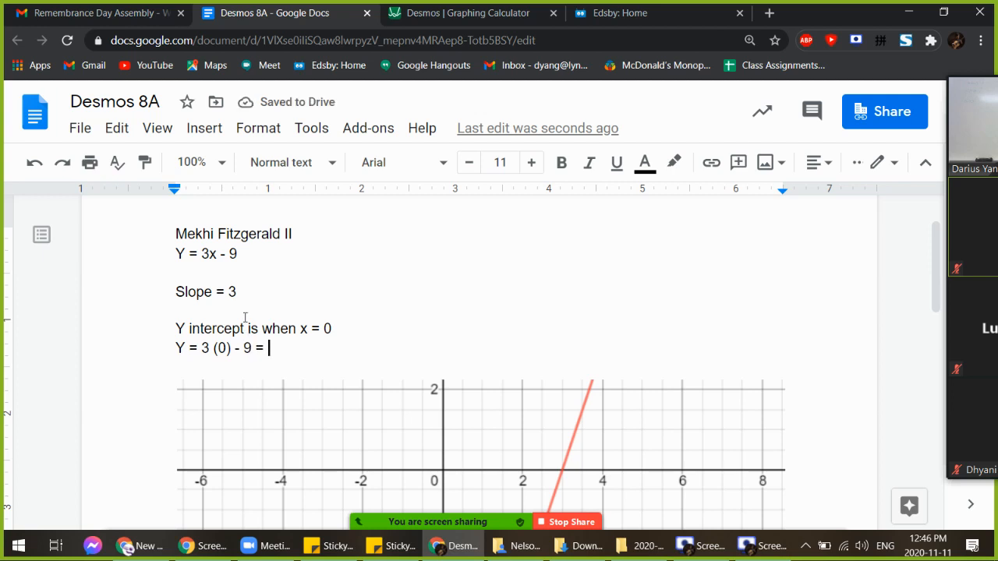
text(0 - 9 = )
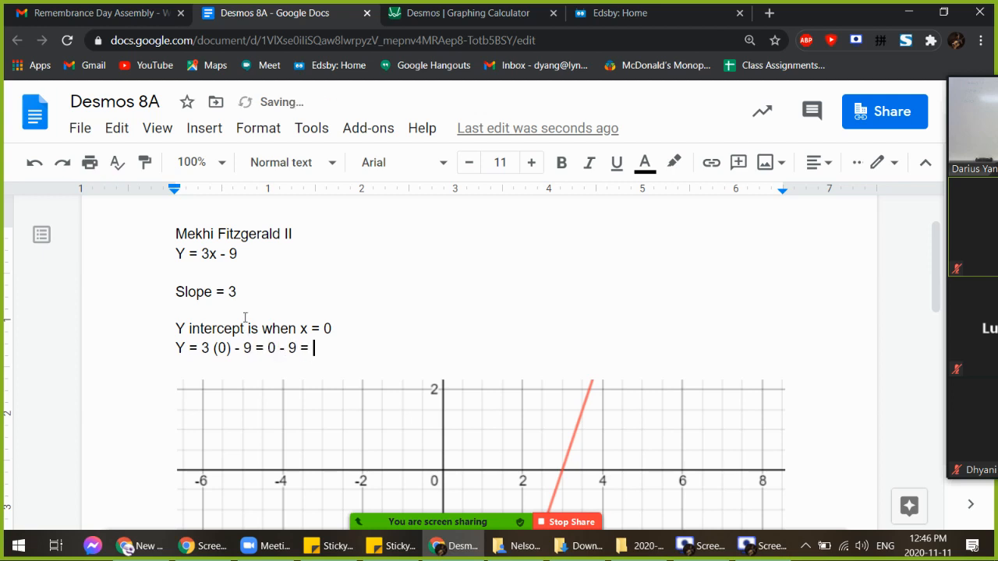
text(-9)
key(Return)
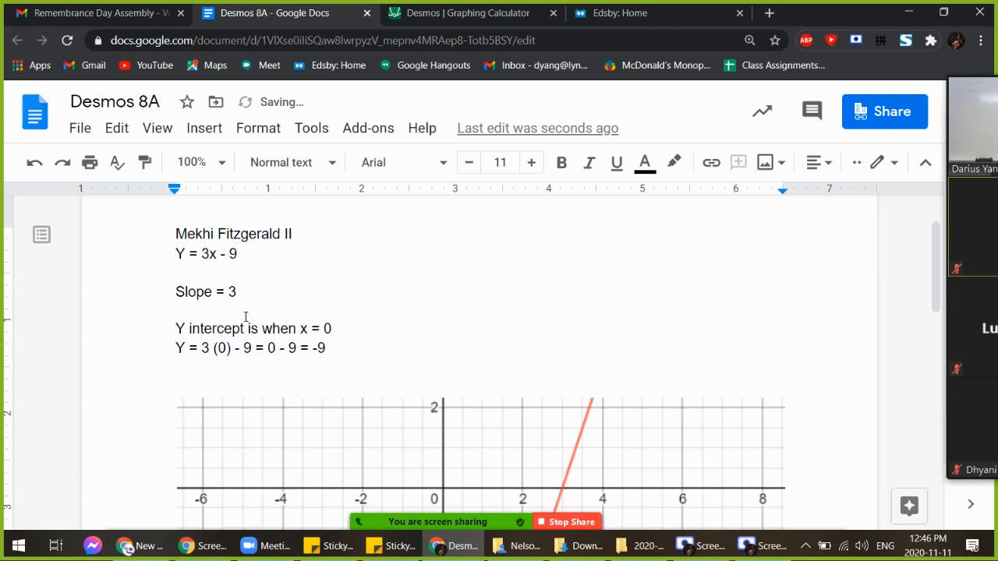
text(Y intercept is )
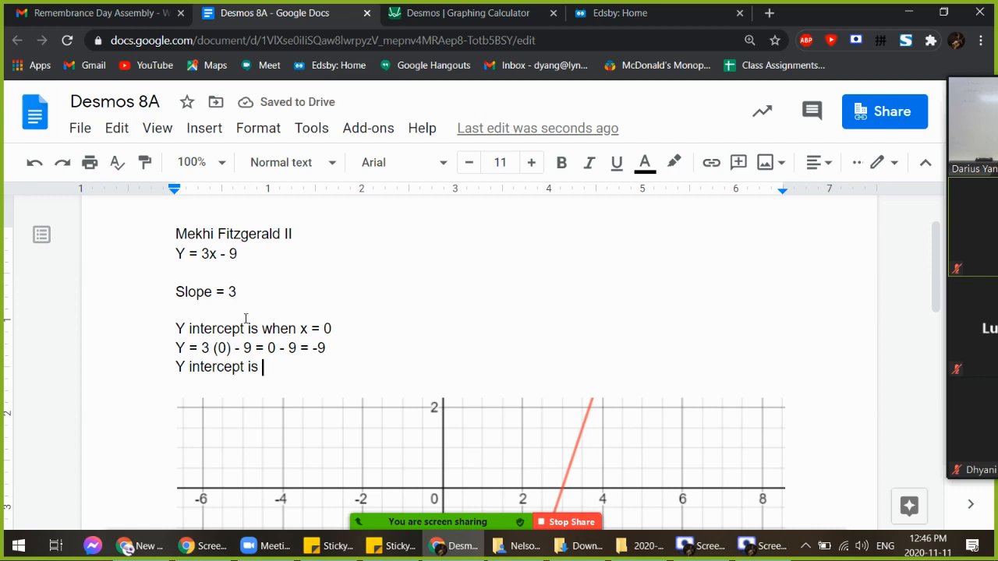
text(()
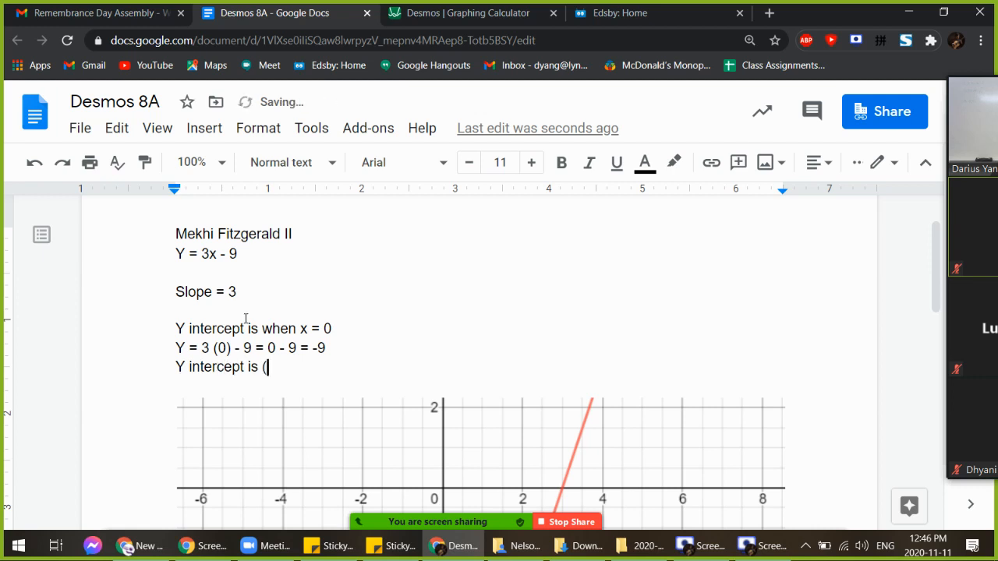
text(0, -9))
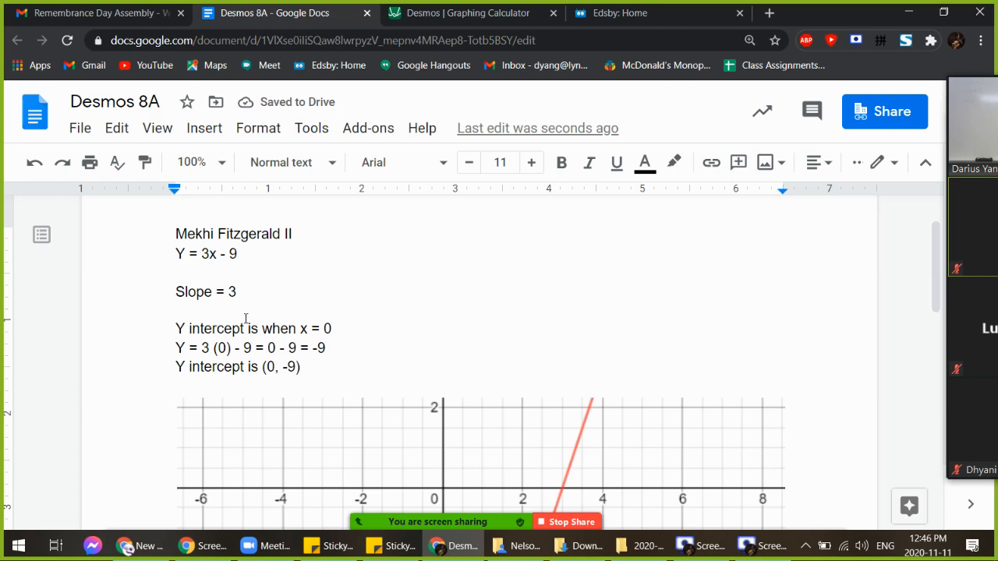
key(Return)
key(Return)
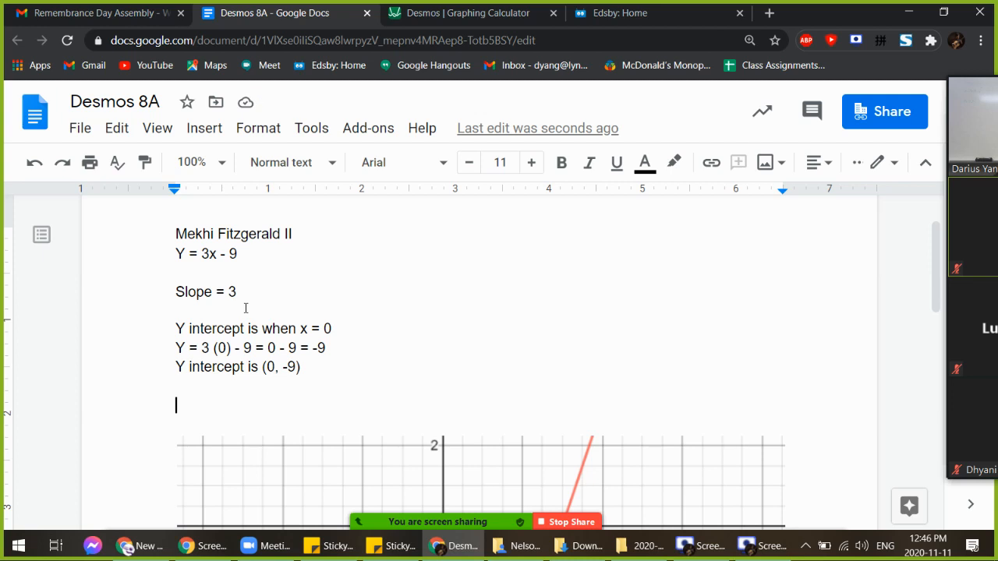
Write 'X intercept is when y = 0' and return to the Desmos graph of y = 3x − 9
text(X interce)
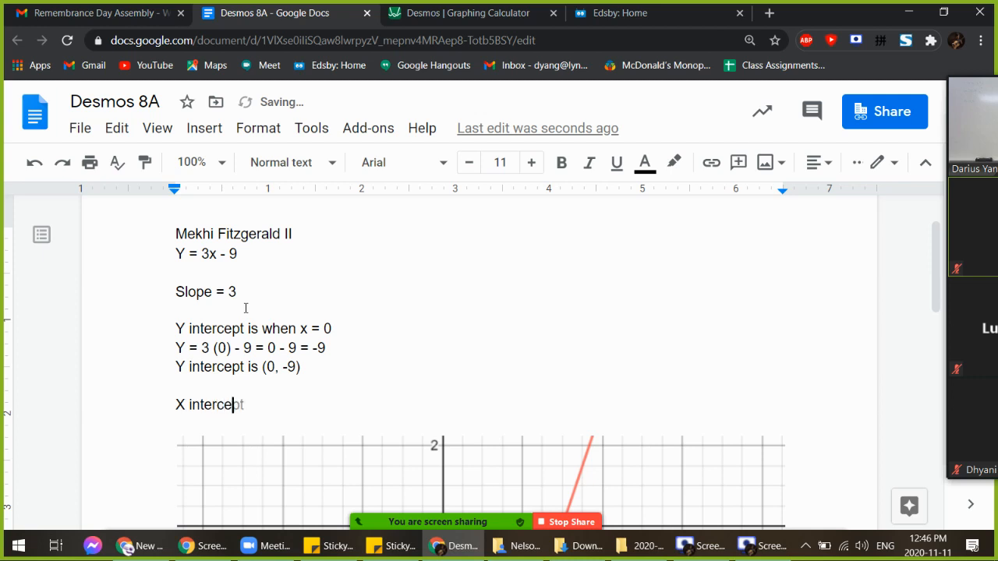
text(pt is when )
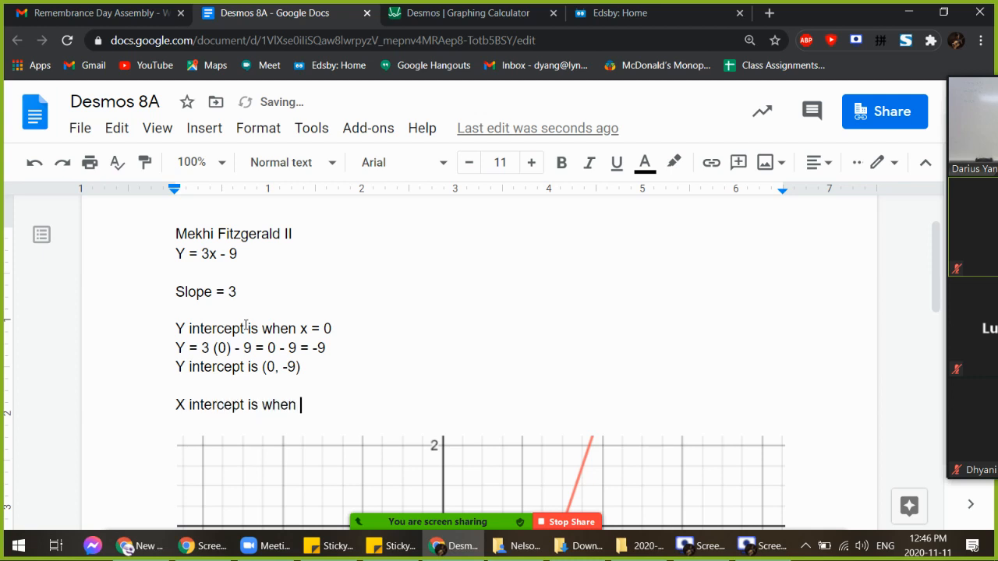
text(y = 0)
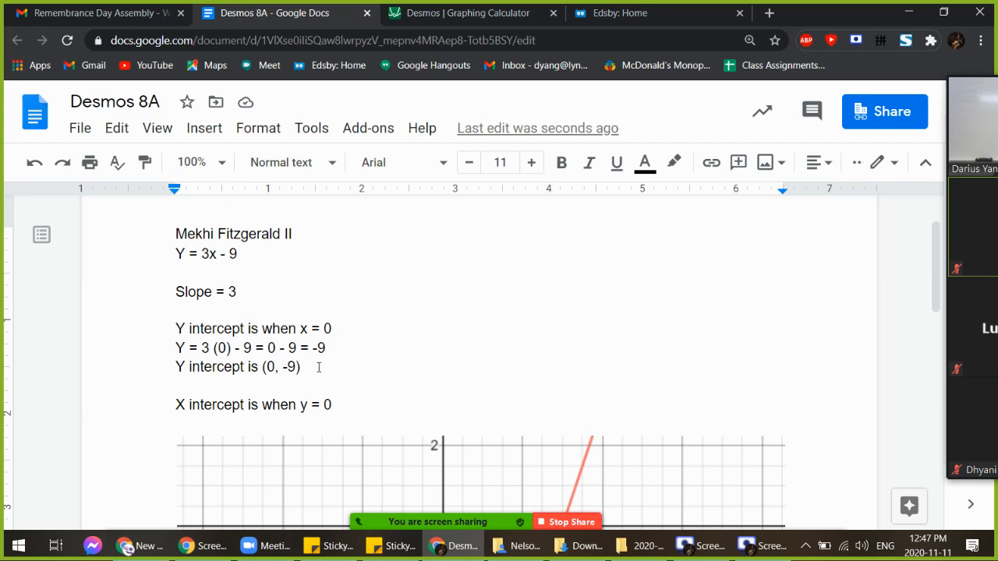
drag(300, 367, 262, 366)
click(446, 17)
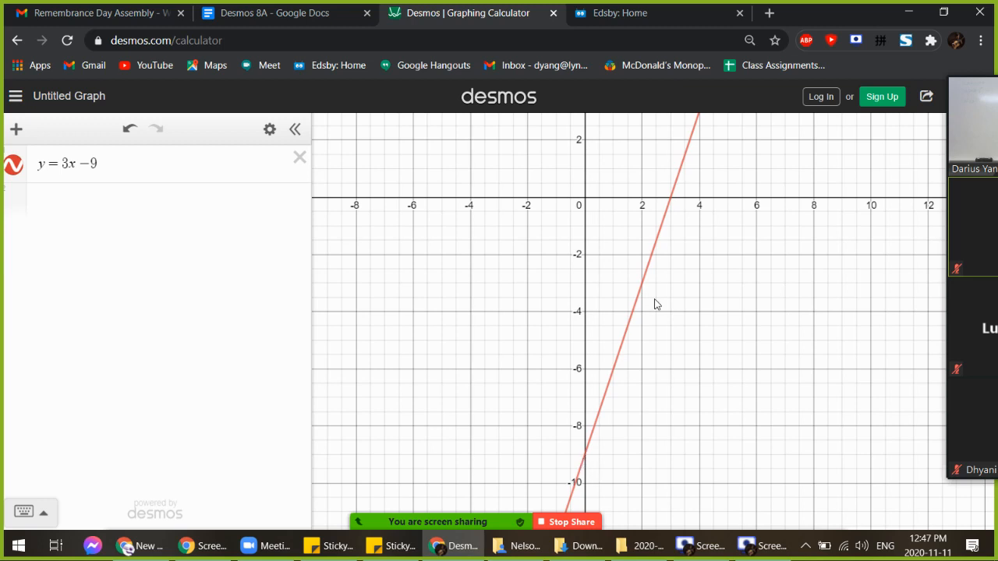
Pan the Desmos graph down to y = -9 and show the y-intercept label (0, -9) on y = 3x - 9
scroll(674, 201, up, 5)
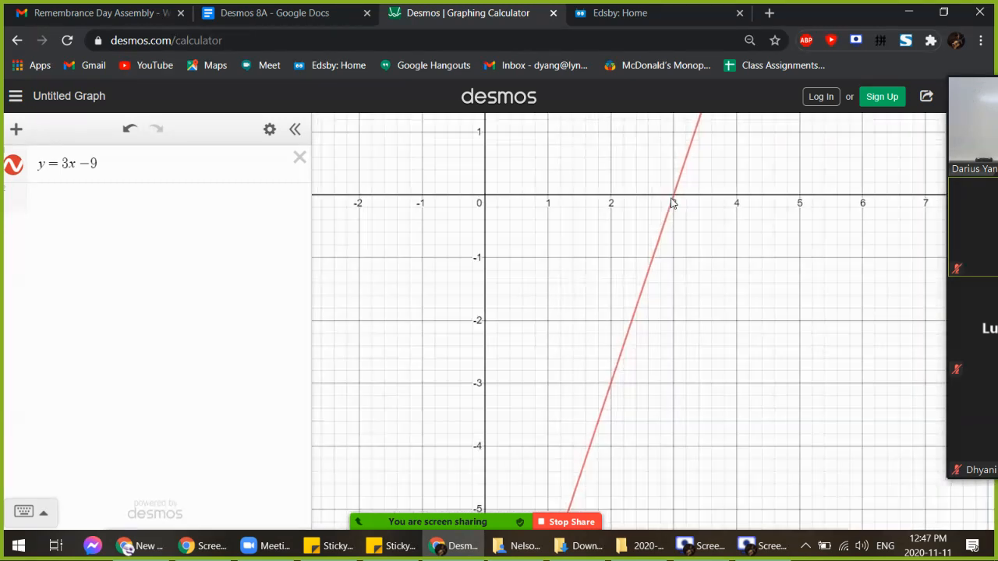
scroll(674, 201, up, 2)
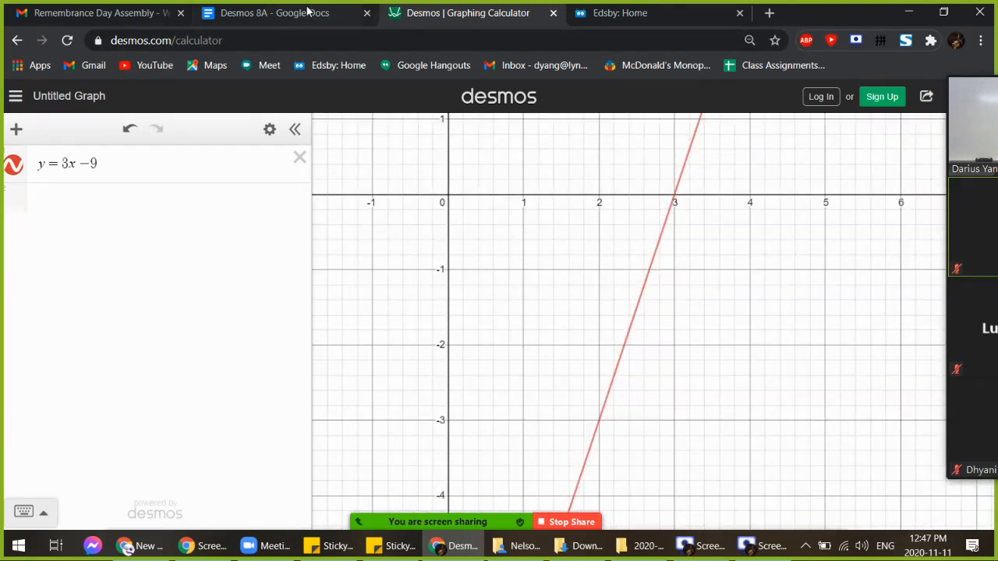
click(307, 12)
click(340, 363)
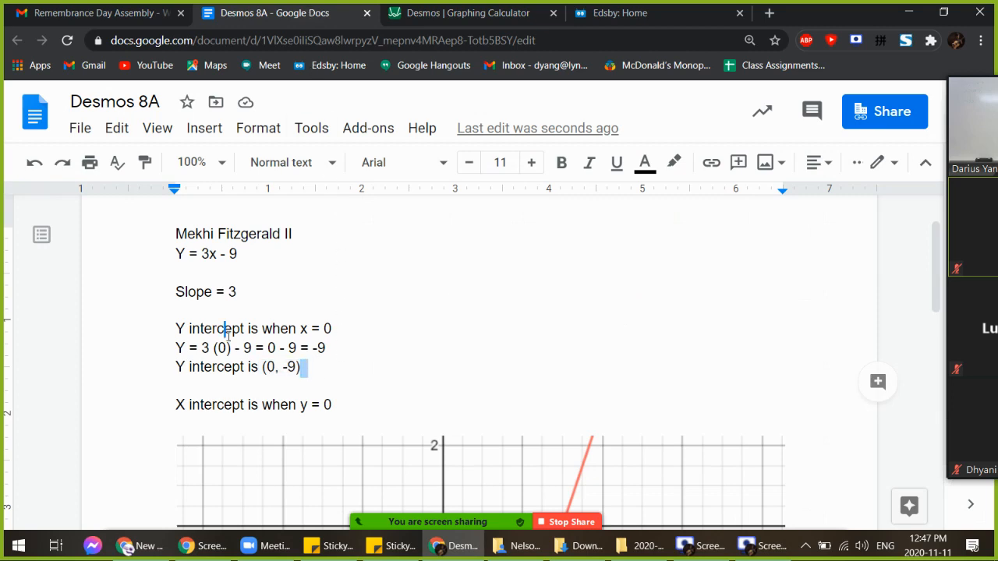
key(ctrl+Tab)
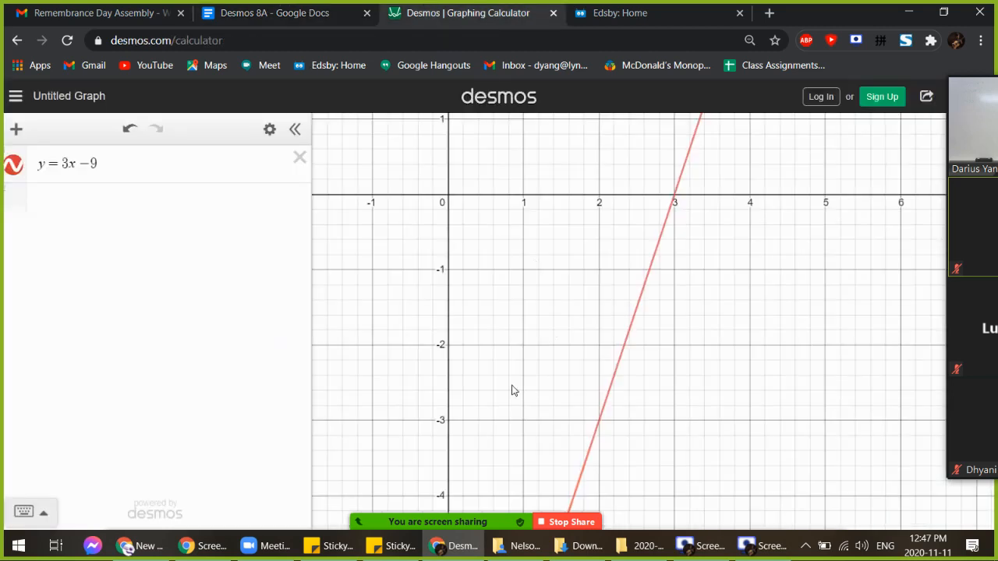
drag(510, 392, 607, 115)
drag(587, 394, 609, 86)
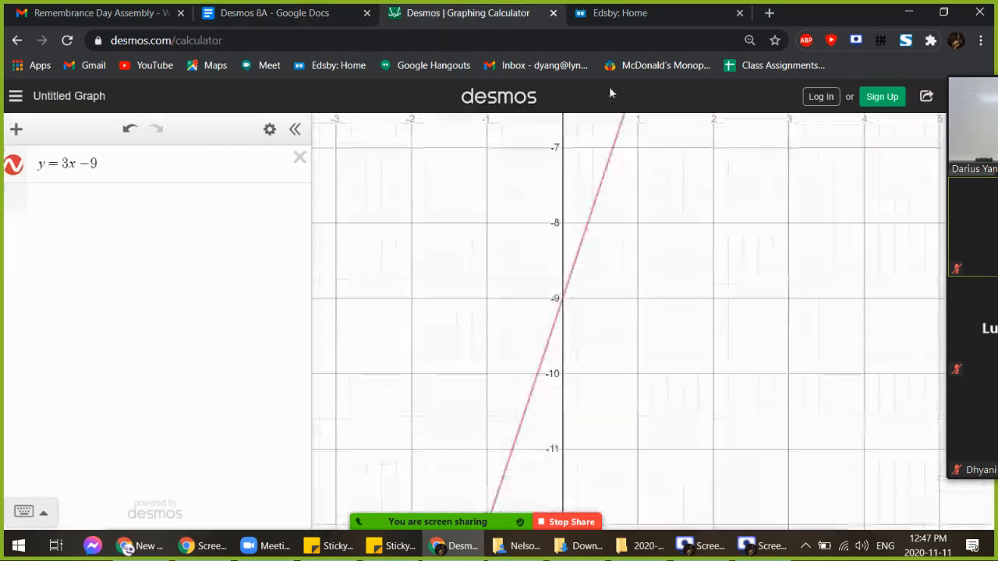
click(564, 281)
click(562, 282)
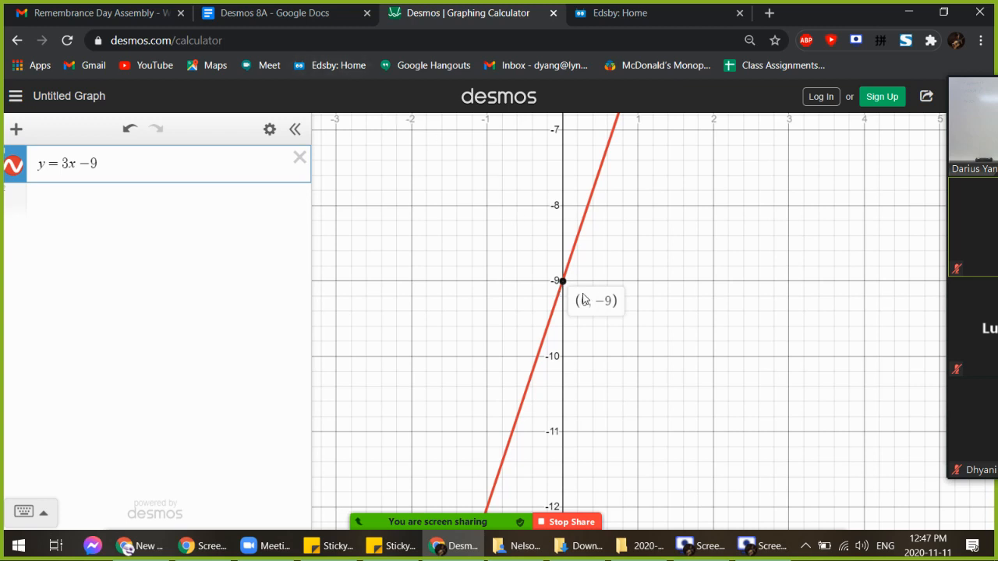
Start a new line below 'X intercept is when y = 0' in the Desmos 8A document
click(320, 26)
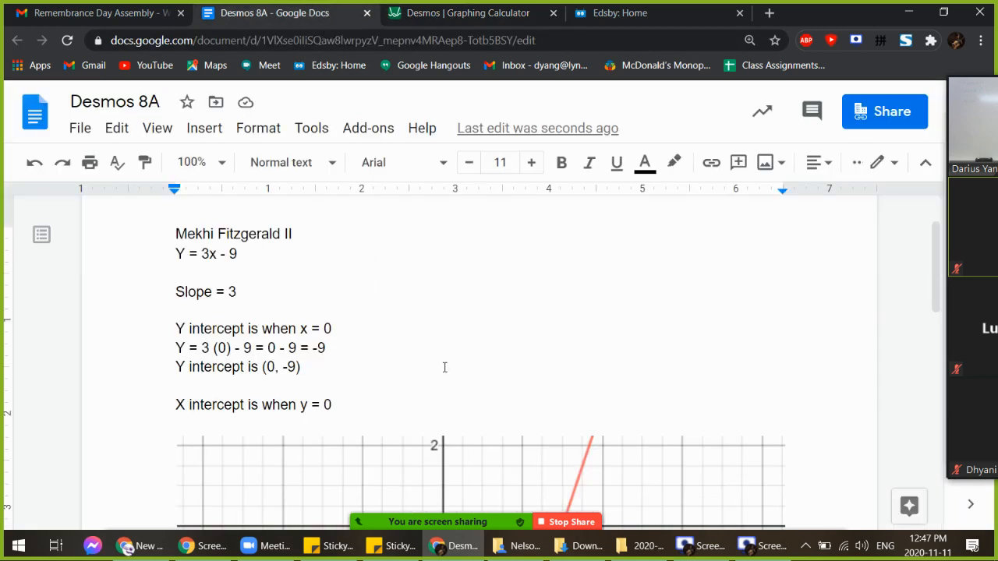
click(405, 396)
click(406, 411)
key(Return)
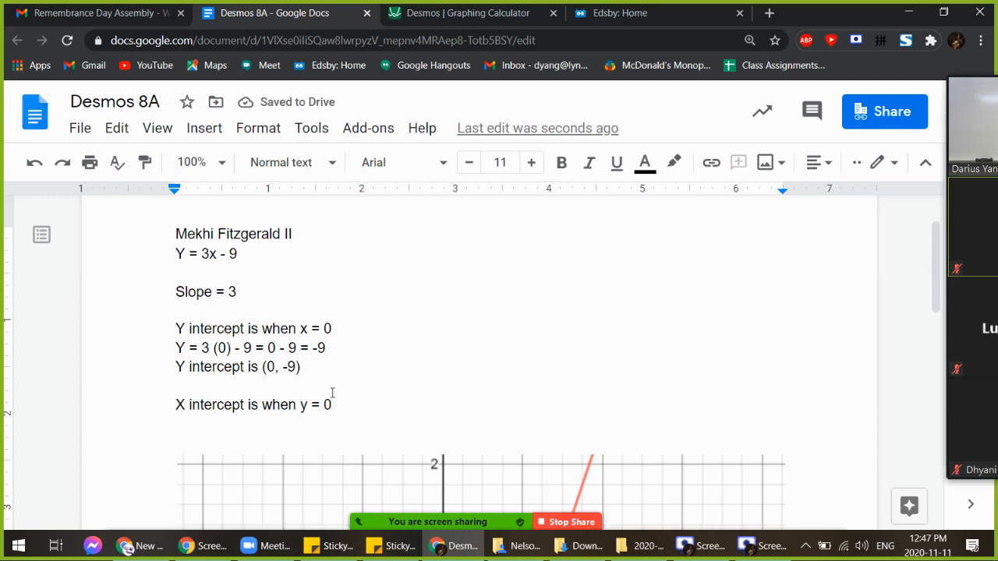
scroll(332, 392, down, 1)
scroll(350, 390, up, 1)
scroll(350, 389, up, 1)
Write the working 0 = 3x - 9, 0 + 9 = 3x - 9 + 9, and 9 = 3x on separate lines
text(0 =)
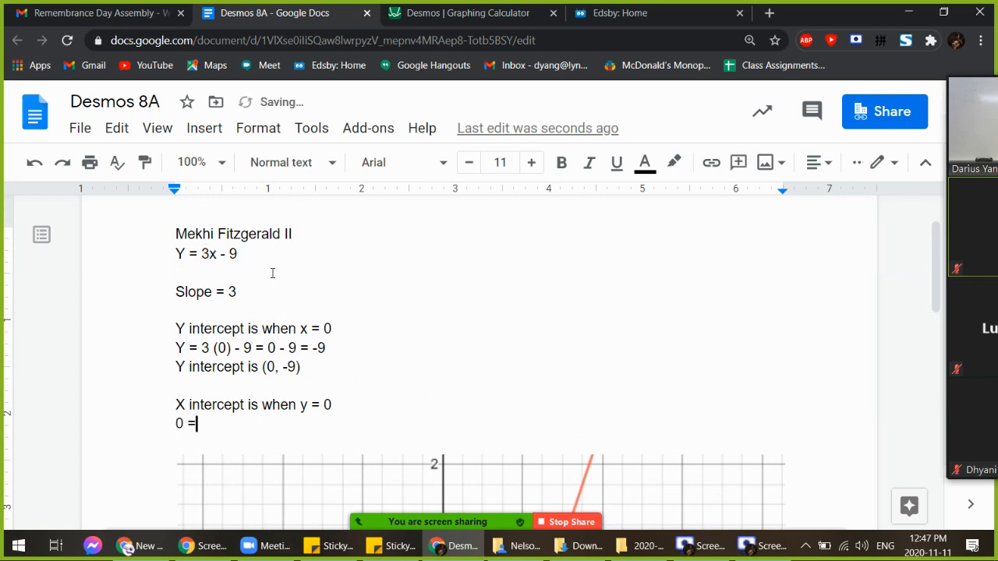
text( 3x - 9)
key(Return)
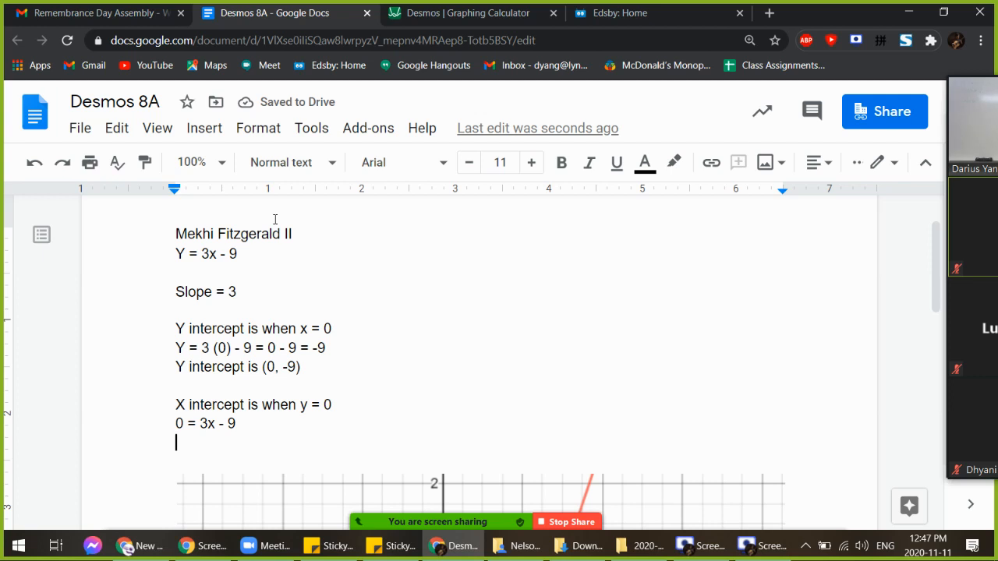
text(0 )
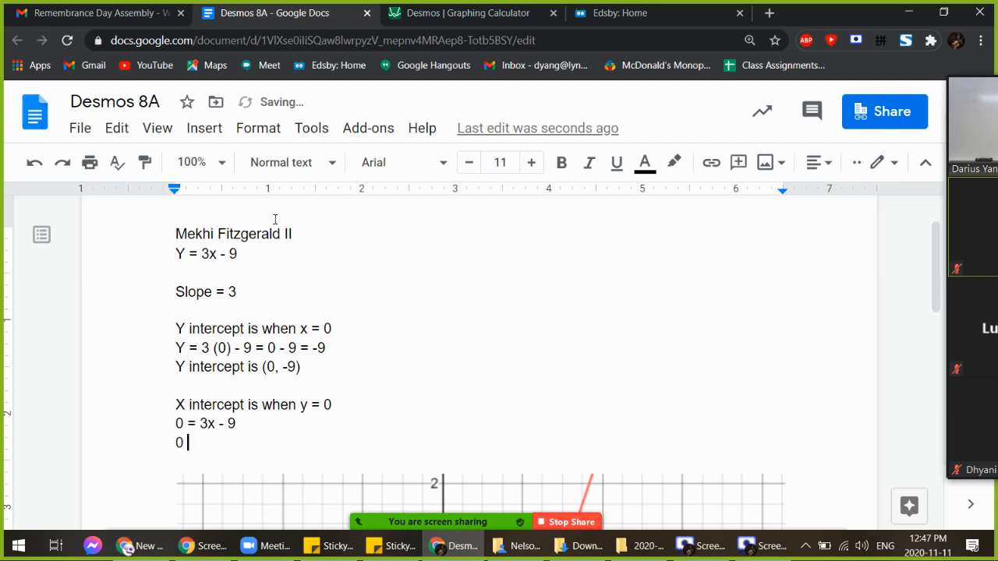
text(+ 9 = 3x - 9 + 9)
key(Return)
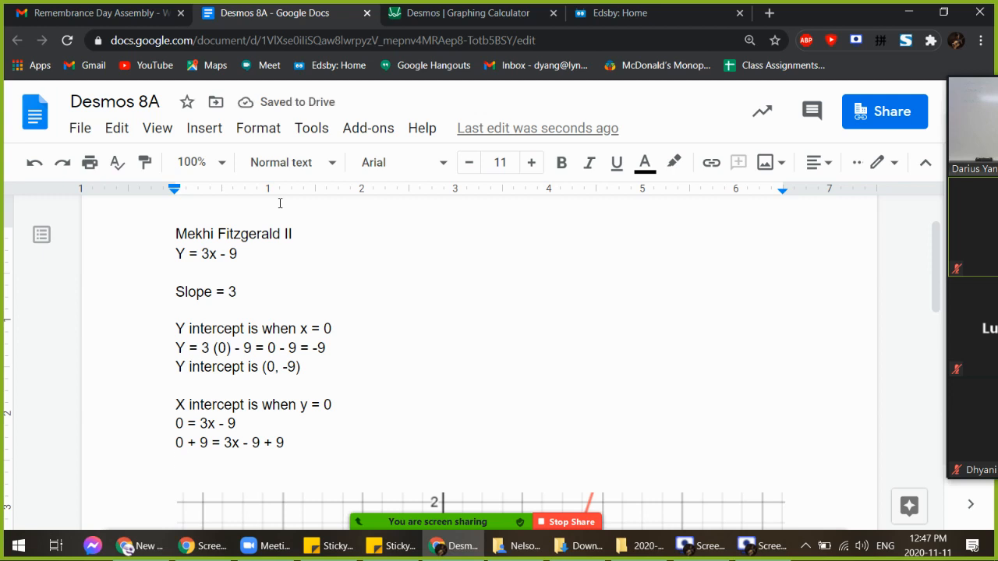
text(9 = 3x)
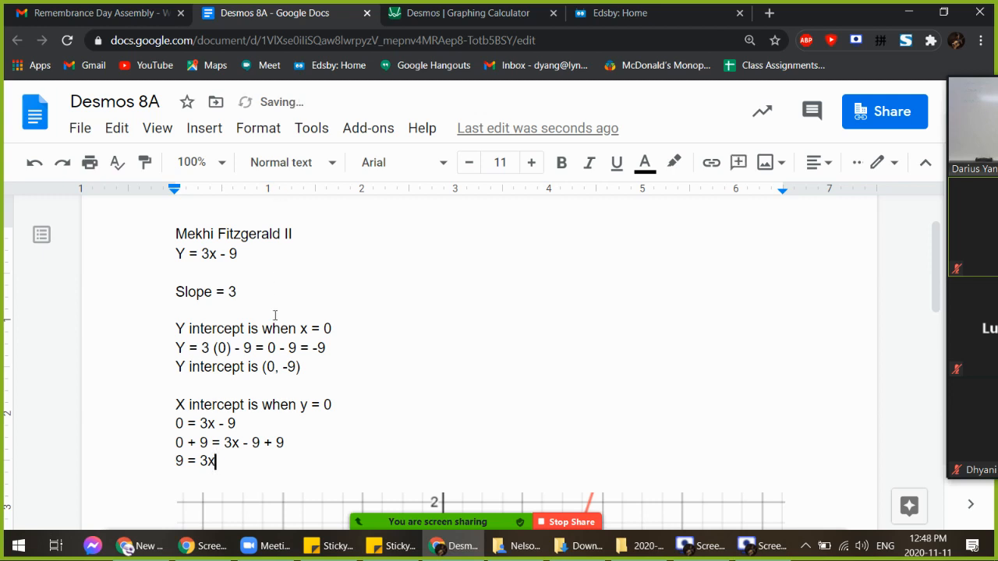
key(Return)
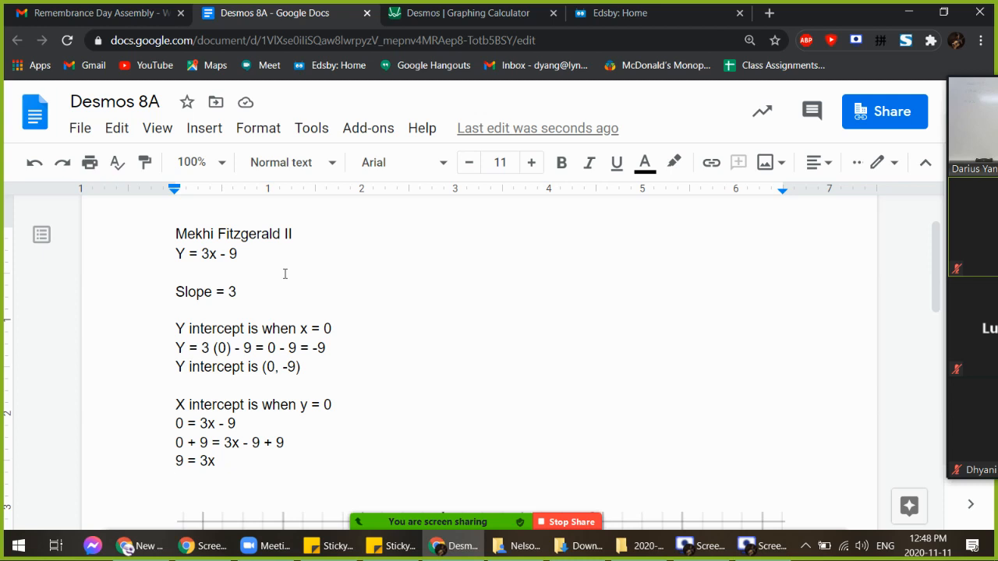
scroll(255, 404, up, 1)
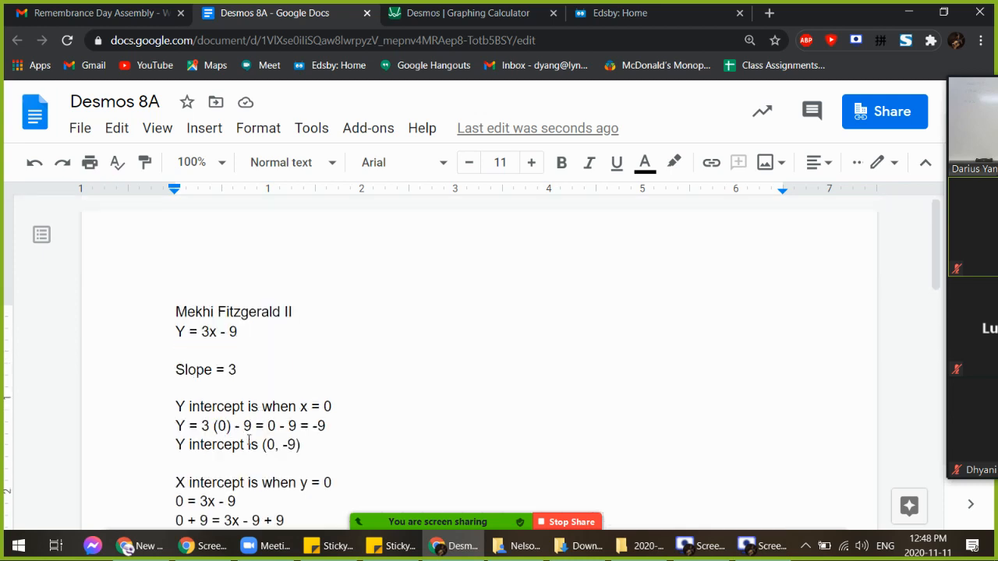
scroll(248, 438, down, 1)
double_click(221, 425)
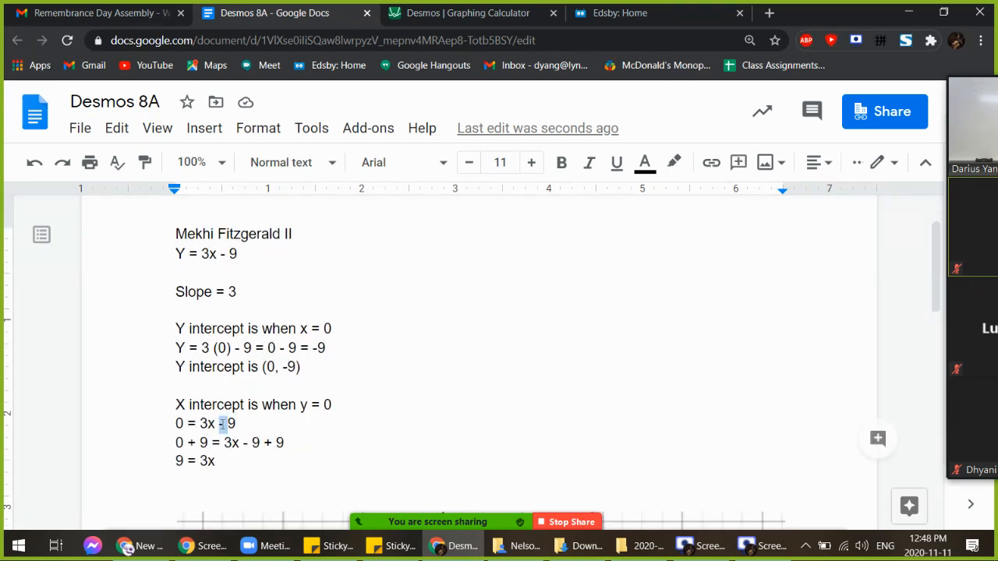
click(225, 426)
click(213, 424)
double_click(208, 423)
drag(243, 423, 219, 424)
key(ctrl+z)
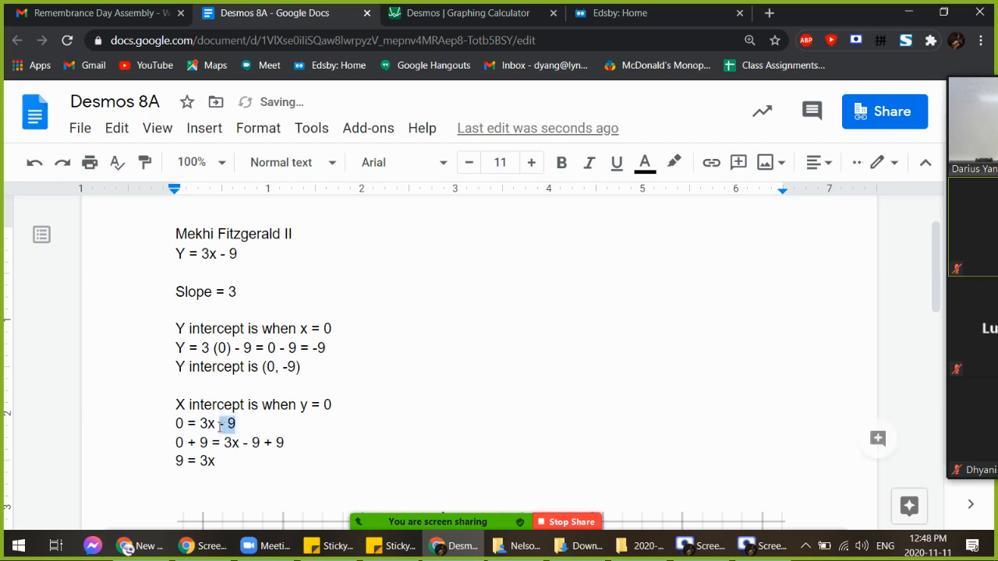
drag(293, 442, 243, 443)
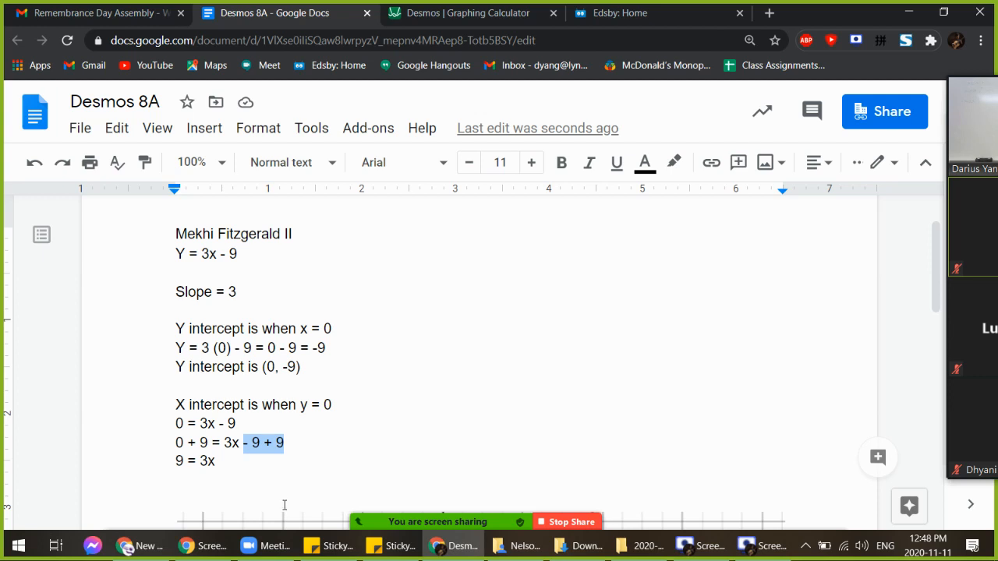
click(312, 455)
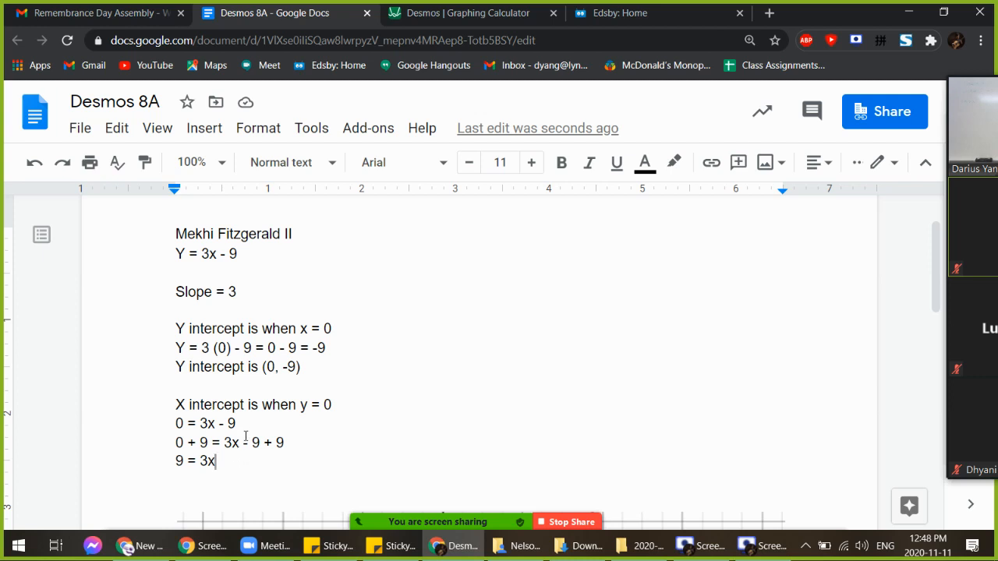
mouse_move(223, 461)
mouse_down()
mouse_move(176, 460)
mouse_move(221, 461)
mouse_up()
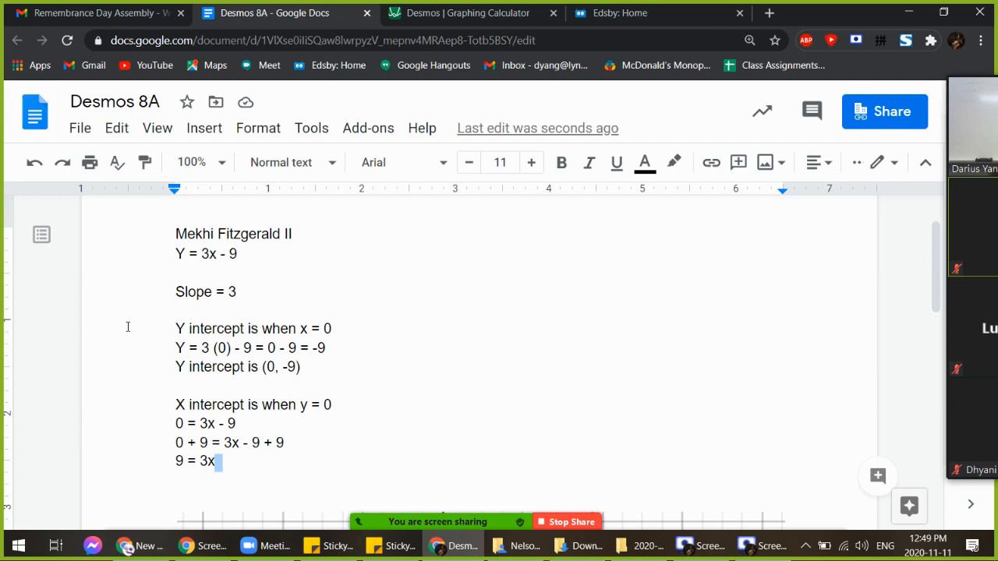
Add the line x = 3 below 9 = 3x
click(321, 464)
key(Return)
text(x = )
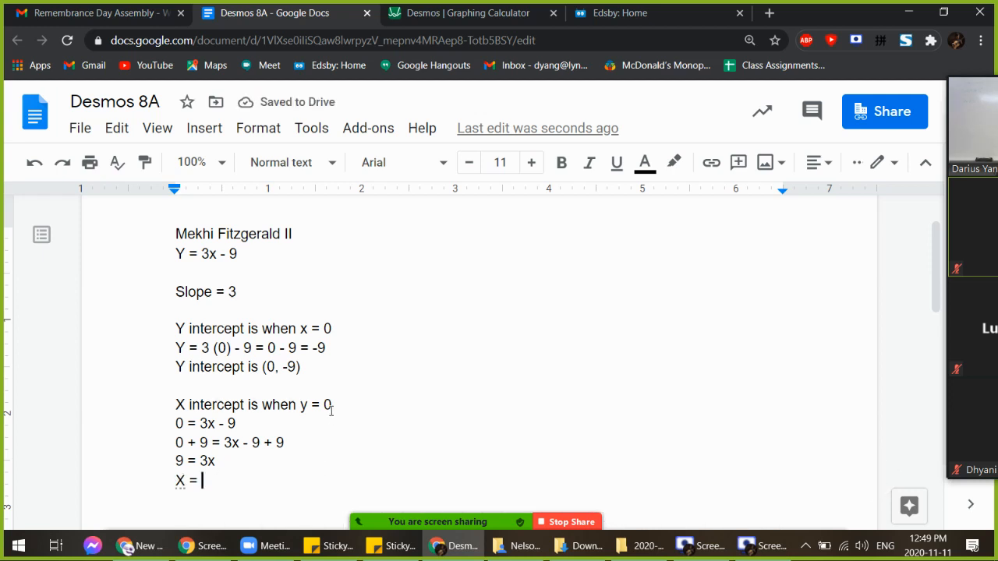
text(3)
scroll(291, 447, down, 2)
scroll(275, 399, up, 1)
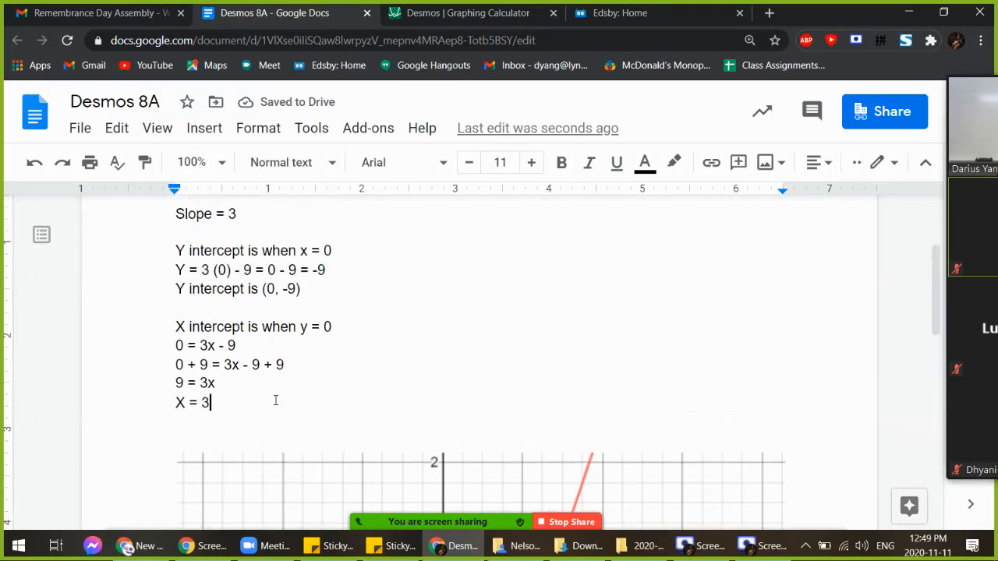
Highlight the answer 3 and the equation Y = 3x - 9, then clear the highlight
double_click(204, 403)
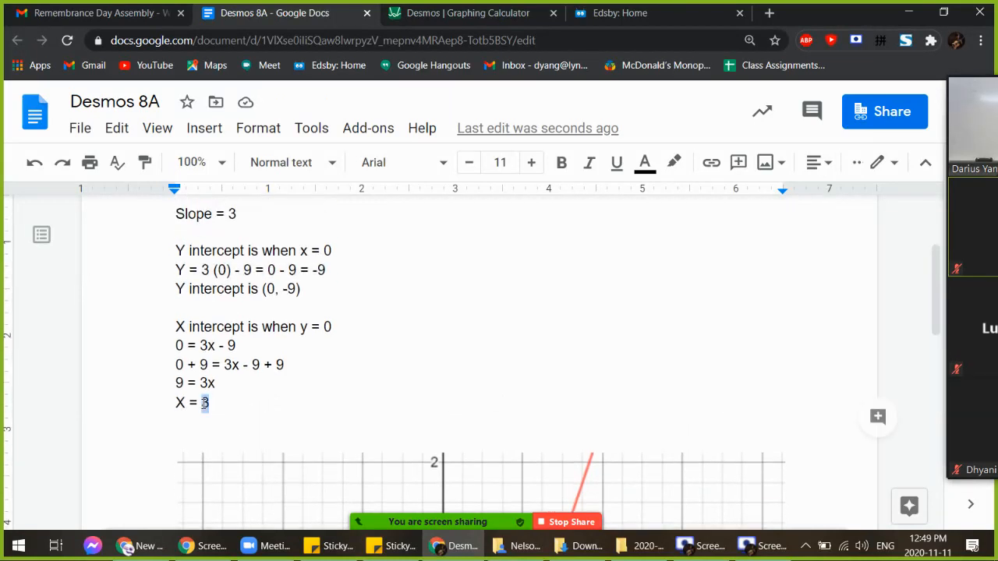
scroll(246, 382, up, 3)
scroll(234, 350, down, 2)
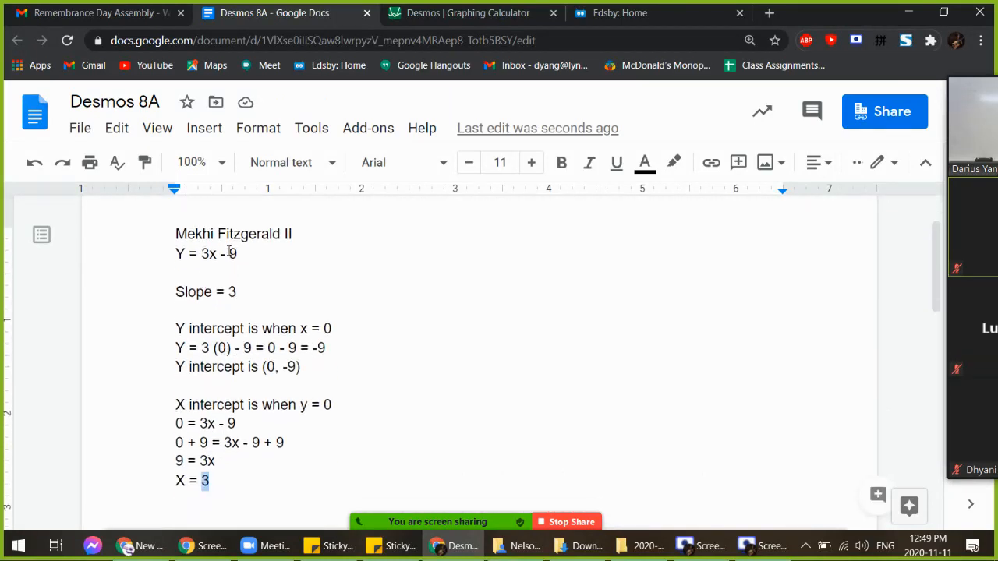
mouse_move(237, 254)
mouse_down()
mouse_move(175, 254)
mouse_move(243, 260)
mouse_up()
click(242, 258)
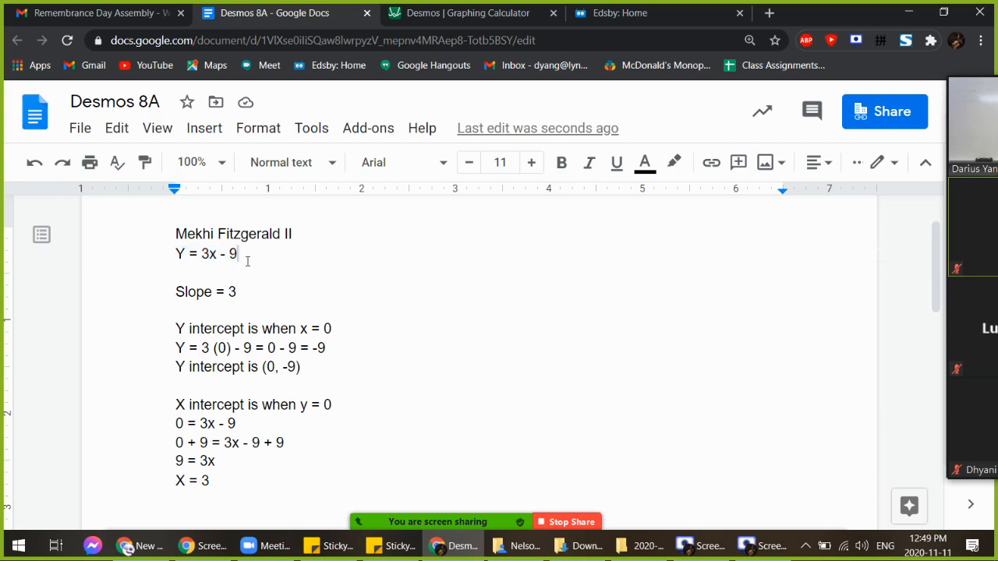
Add the conclusion 'X intercept is (3, 0)' under X = 3
double_click(265, 479)
key(Return)
text(X inte)
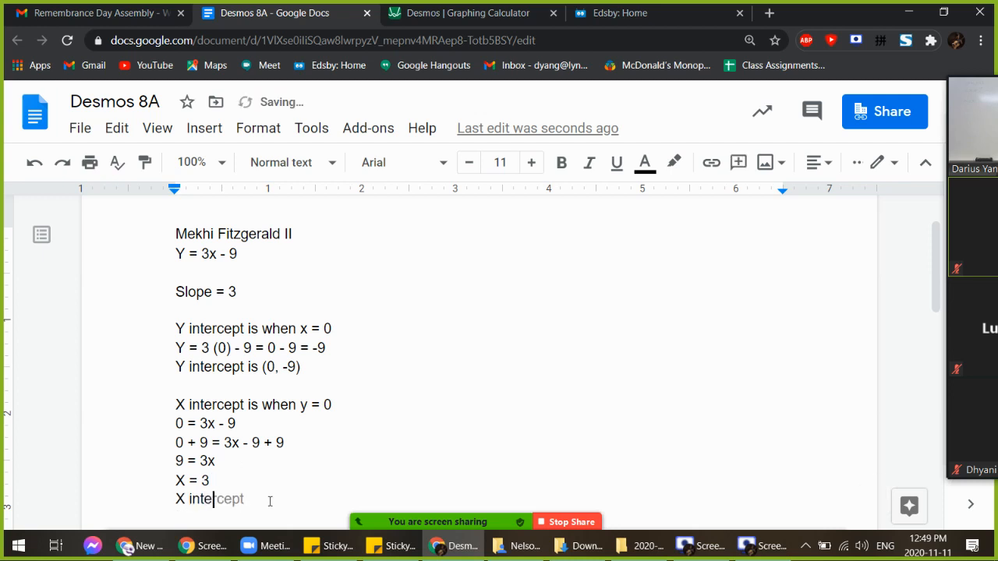
text(rcept is )
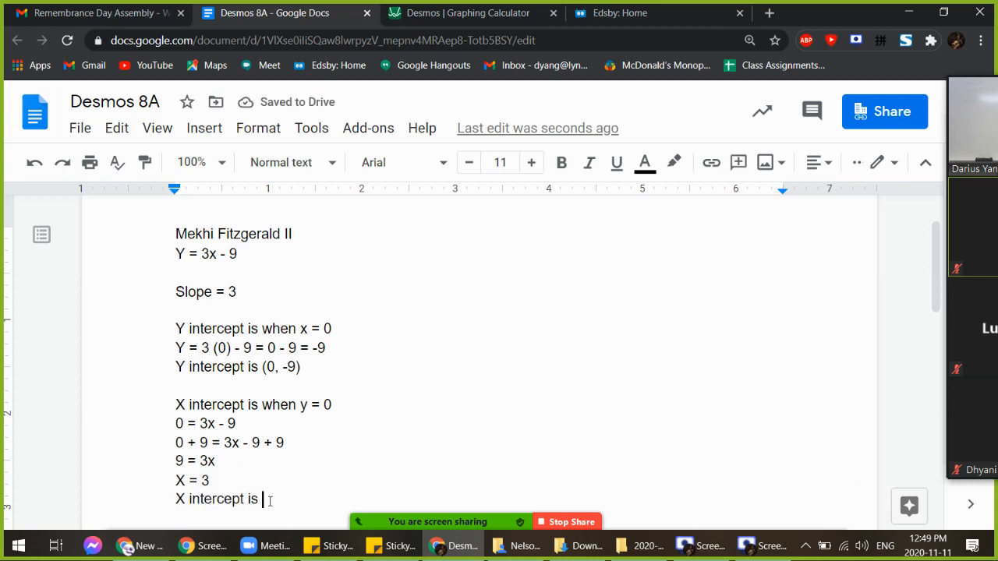
text((3, 0))
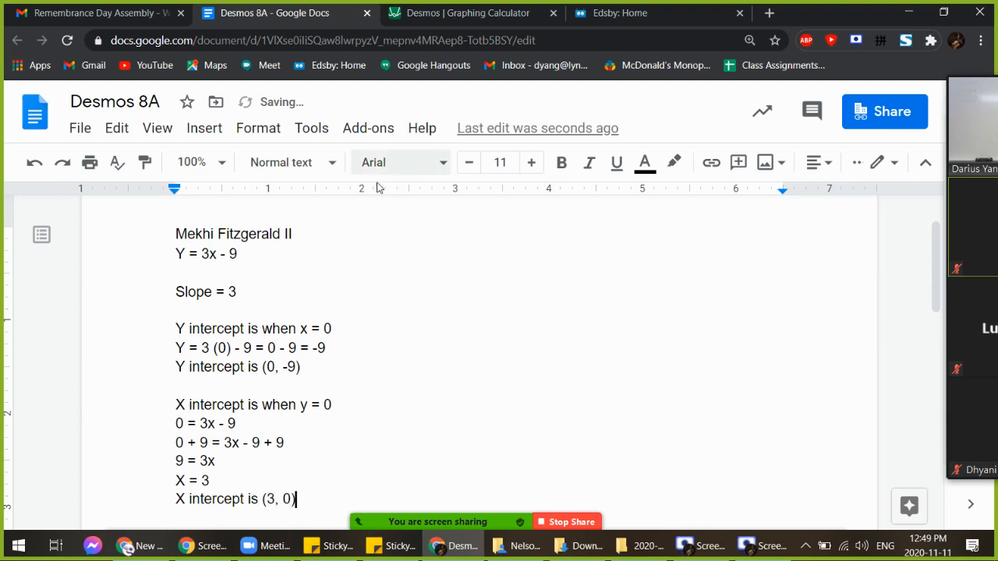
Confirm the x-intercept point (3, 0) on the Desmos graph, then return to the document
click(503, 17)
drag(731, 206, 626, 460)
drag(652, 227, 585, 448)
drag(674, 212, 616, 452)
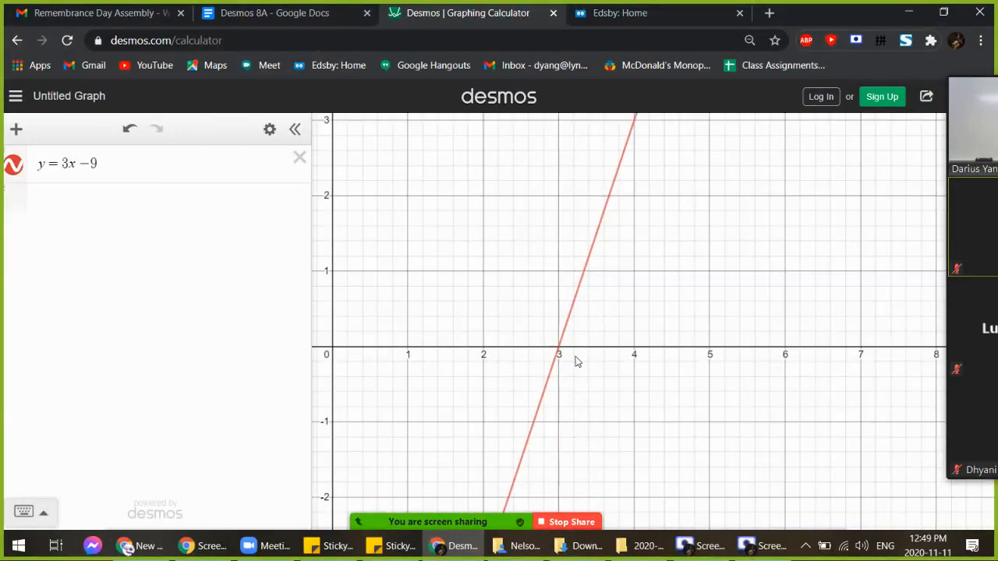
click(559, 348)
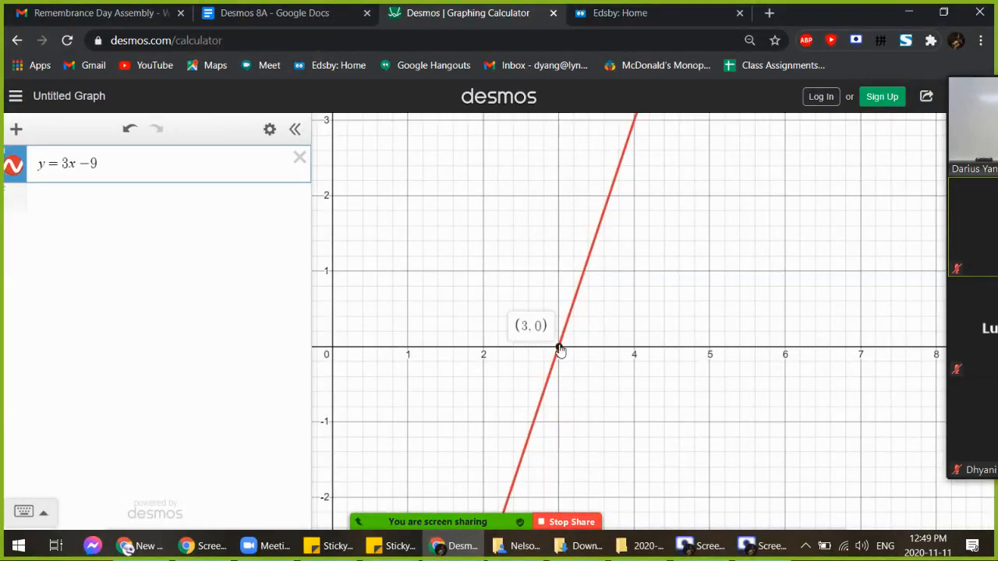
click(312, 14)
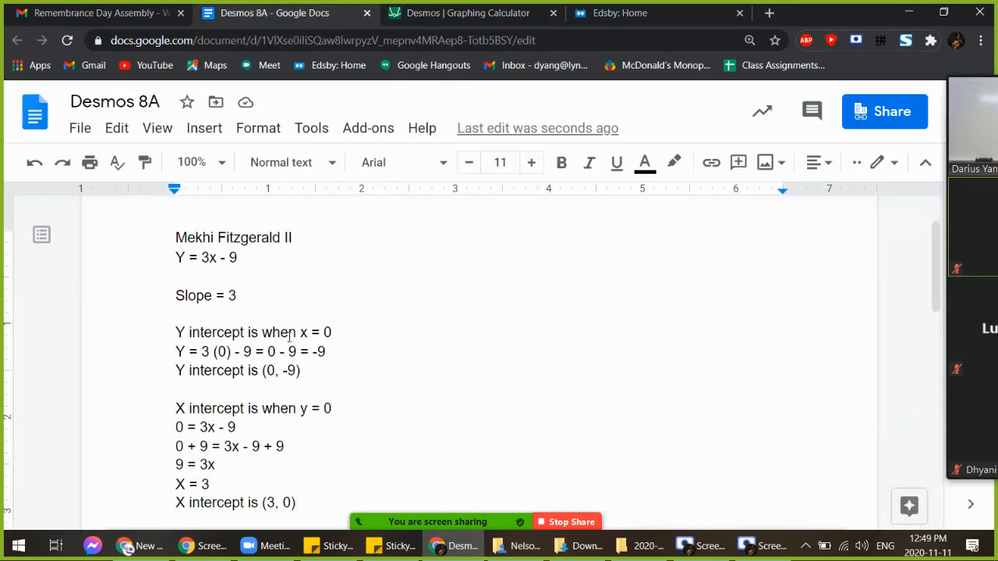
Look over the File > Download formats without downloading, then bring Screen Recorder to the front
scroll(285, 382, down, 2)
click(78, 129)
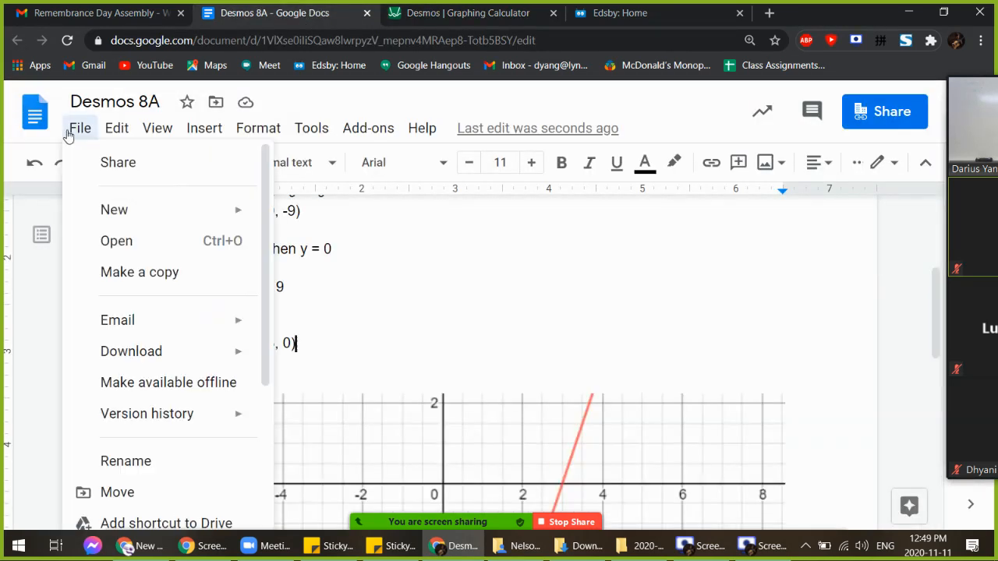
mouse_move(201, 363)
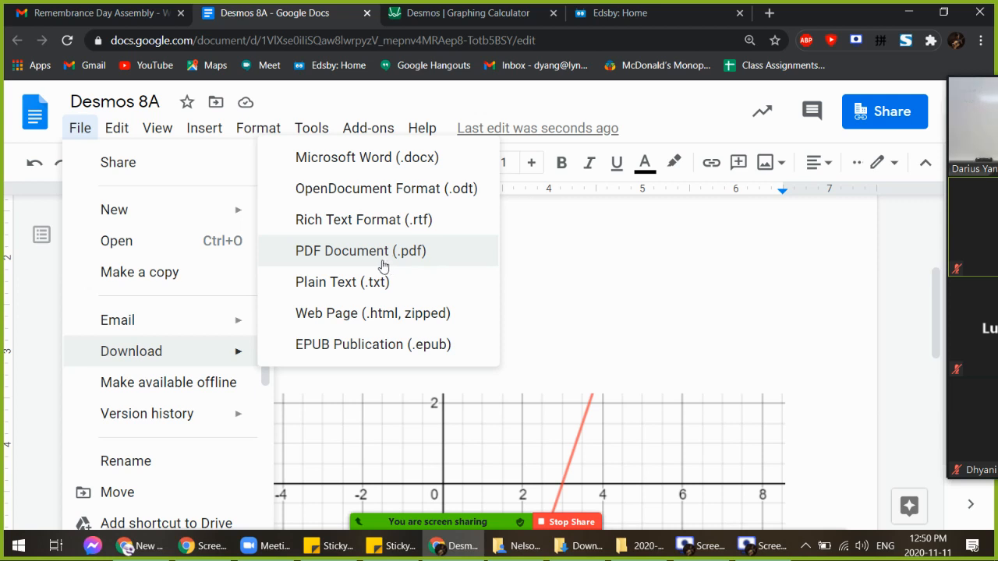
click(616, 302)
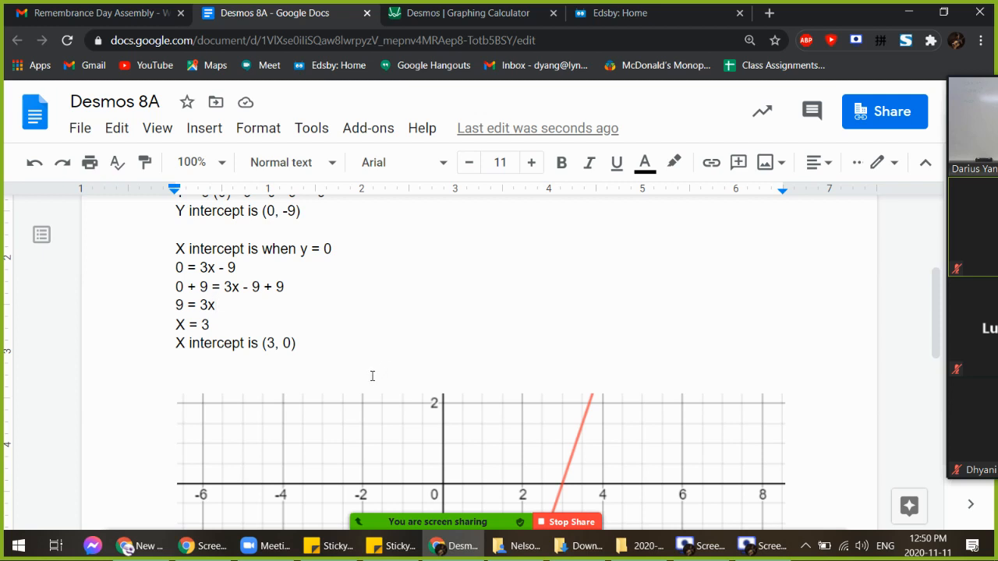
click(760, 546)
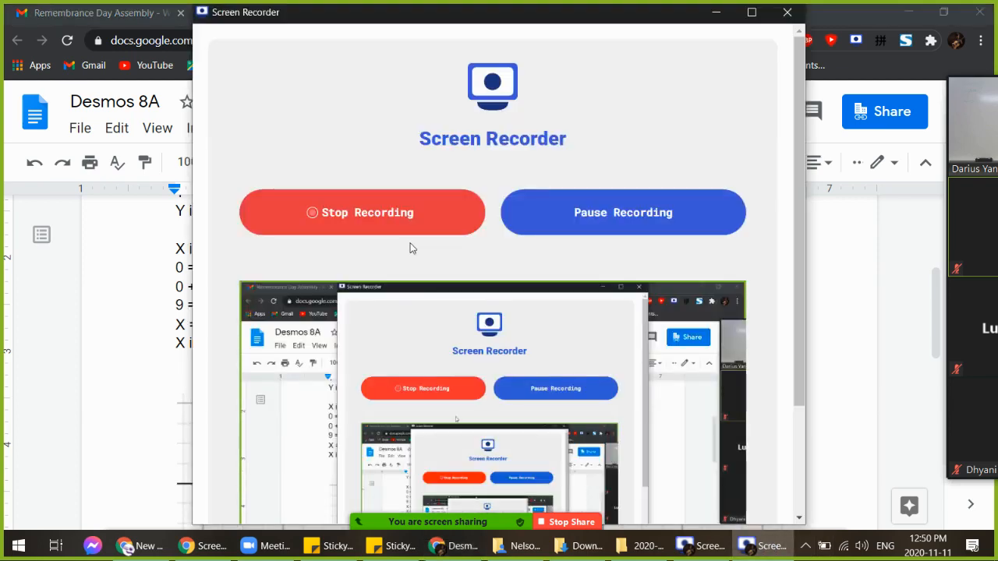